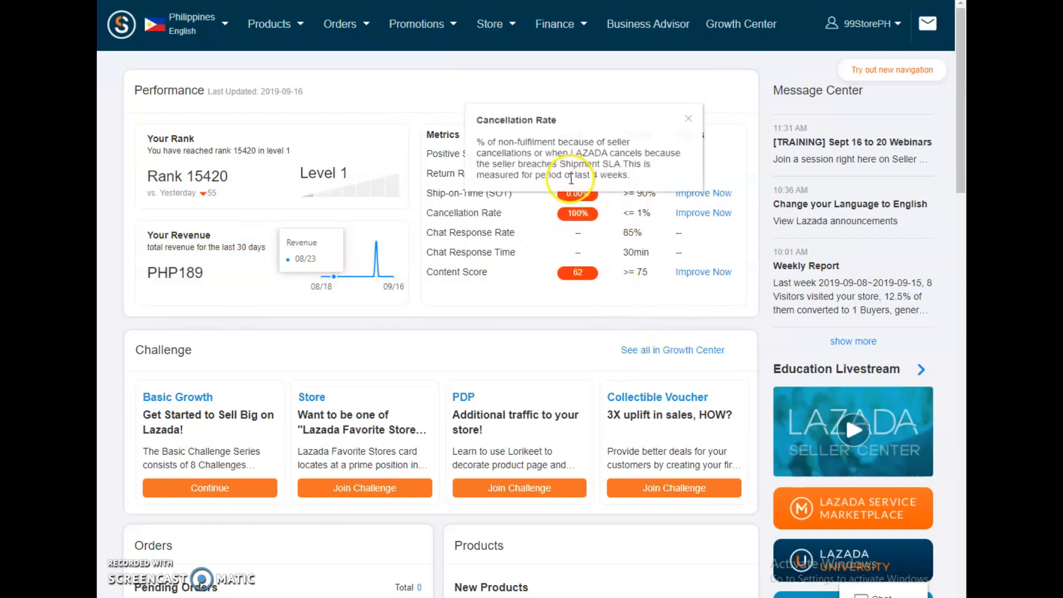
Step: Open the Campaign Management page from the store's promotion options
mouse_move(474, 160)
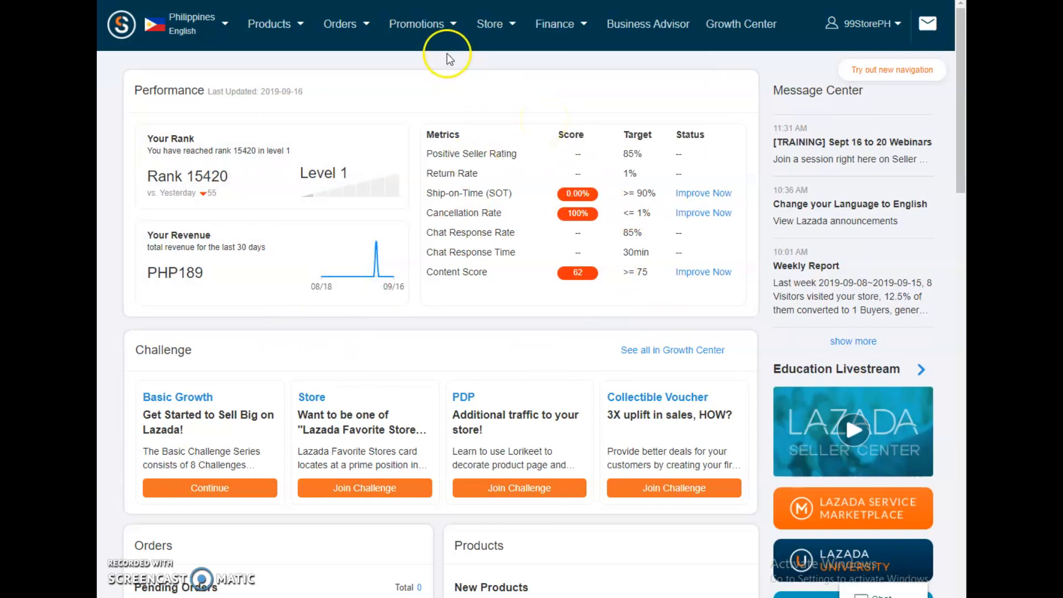
left_click(453, 28)
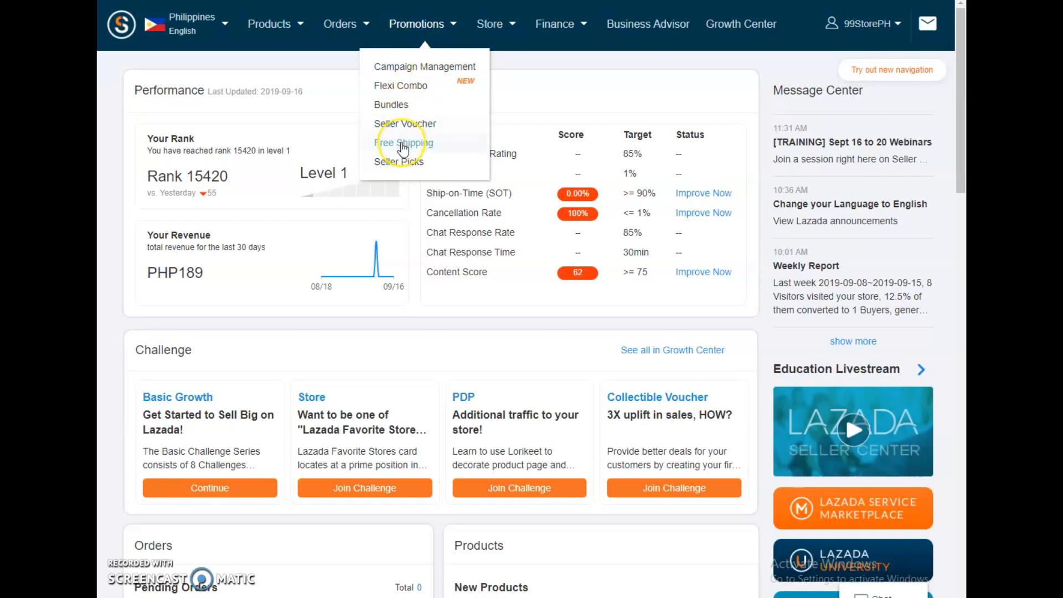
left_click(402, 164)
left_click(405, 89)
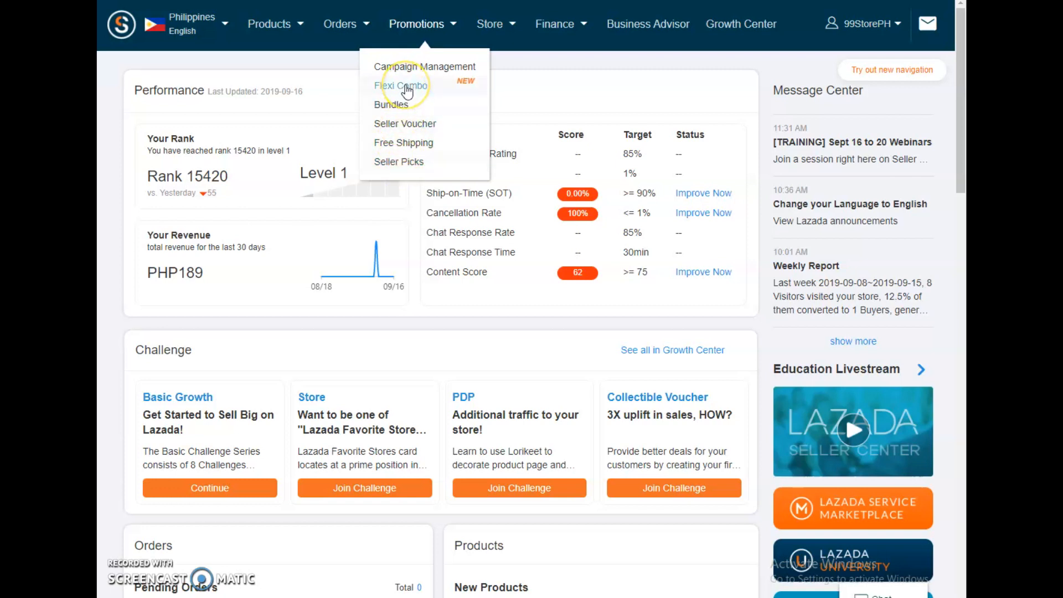
left_click(404, 145)
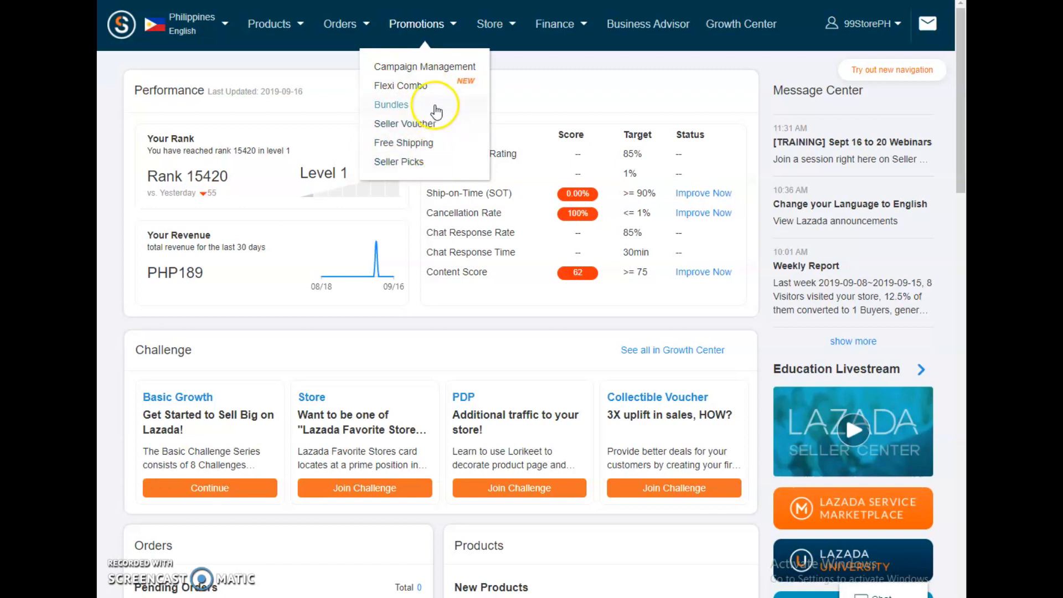
left_click(465, 89)
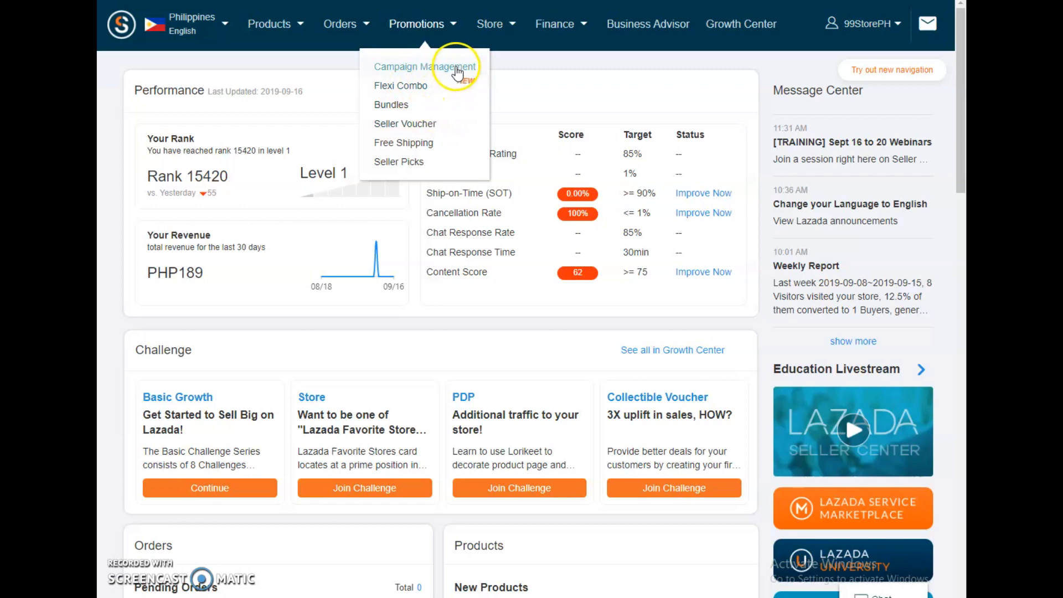
left_click(432, 69)
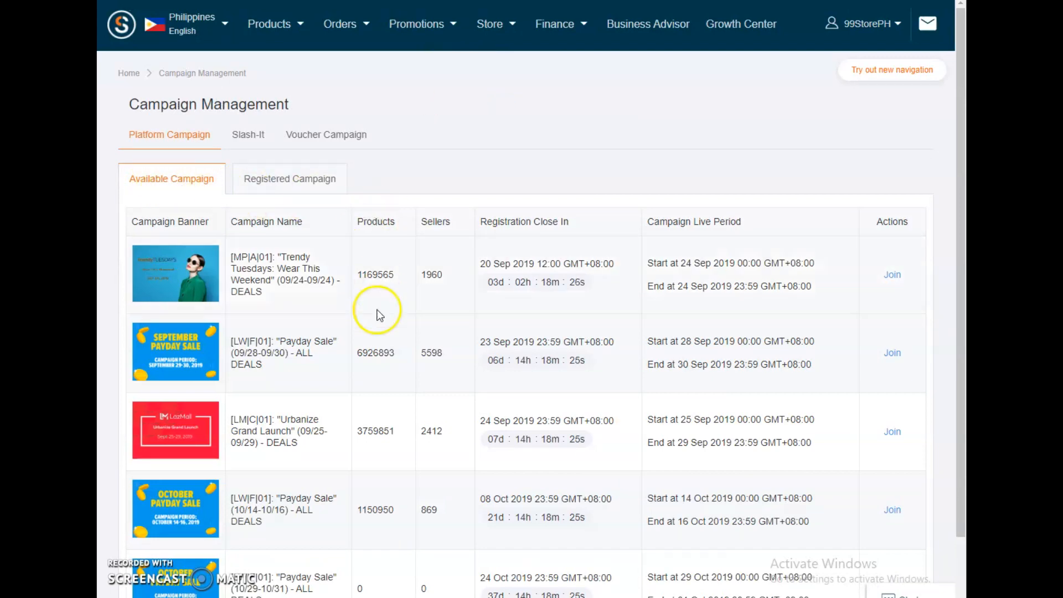
Step: Check the registration deadline and live period of the "Trendy Tuesdays: Wear This Weekend" campaign, and open its information page
scroll(380, 315, "down", 2)
scroll(375, 381, "up", 2)
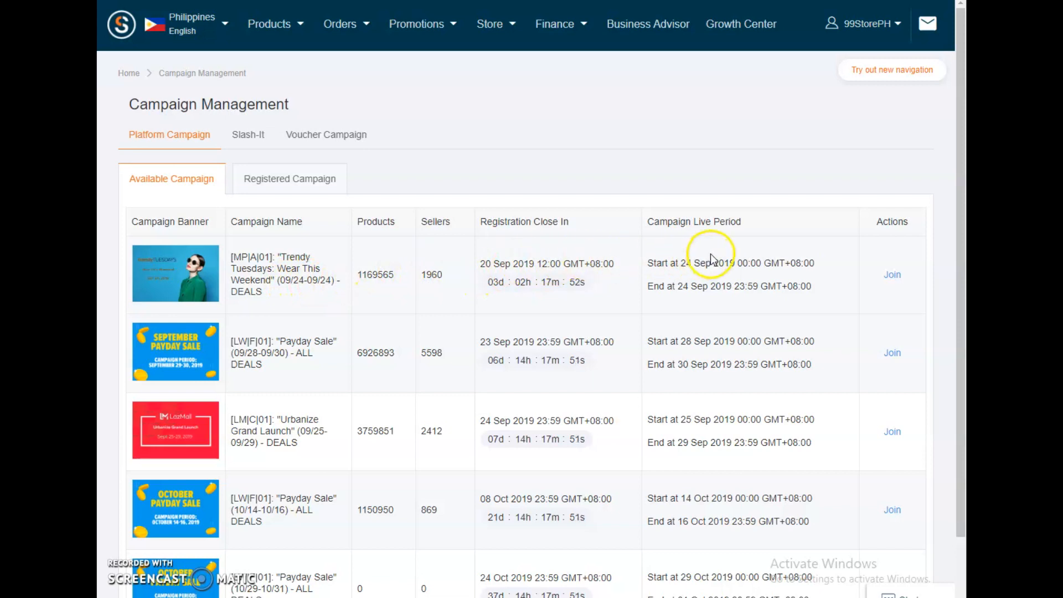
left_click_drag(682, 264, 709, 288)
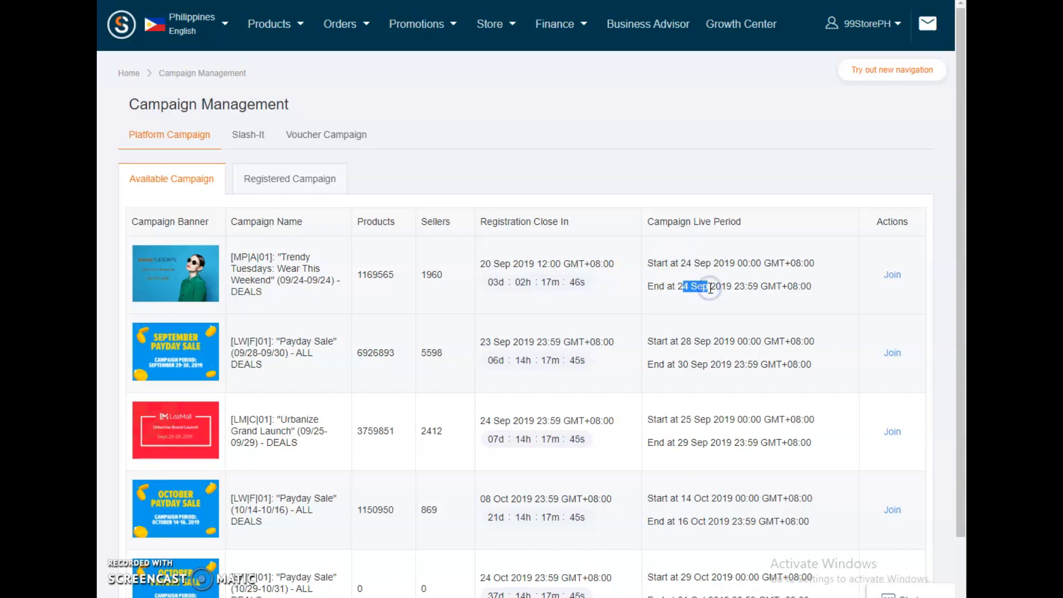
left_click_drag(483, 226, 536, 229)
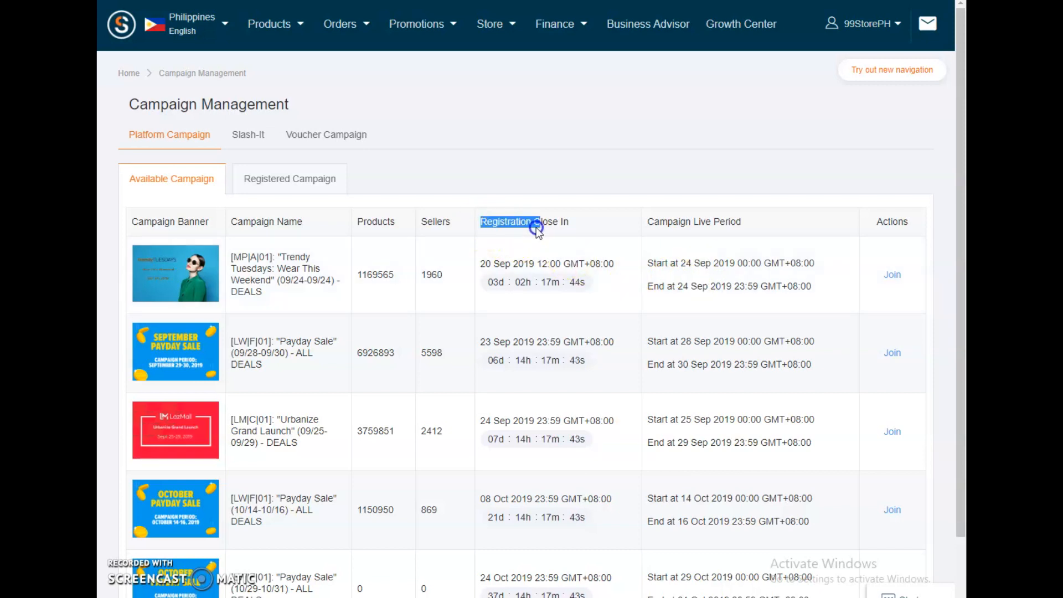
left_click(485, 268)
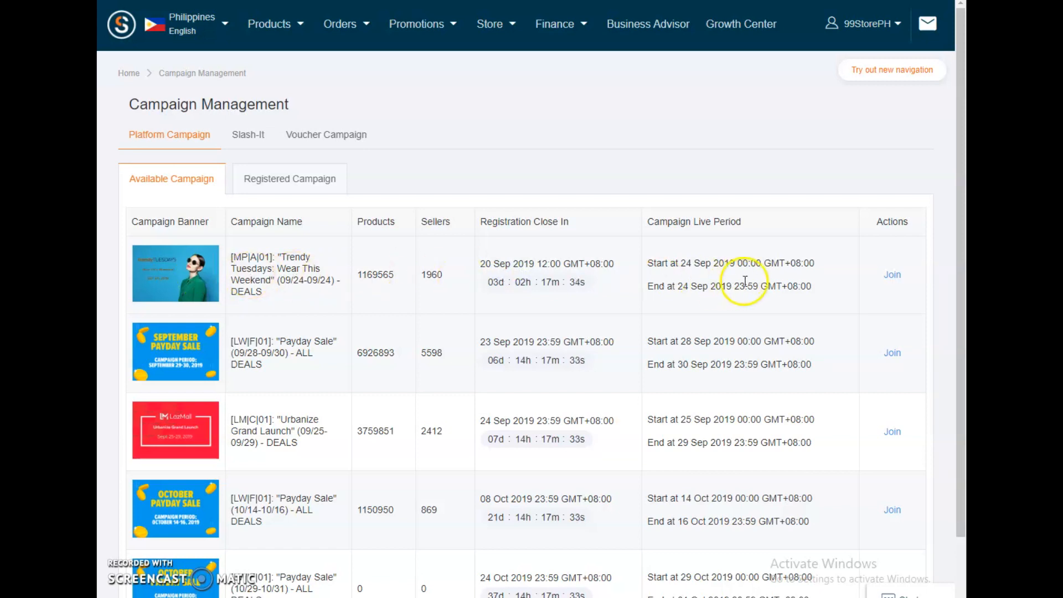
left_click(894, 277)
left_click(891, 277)
left_click(720, 274)
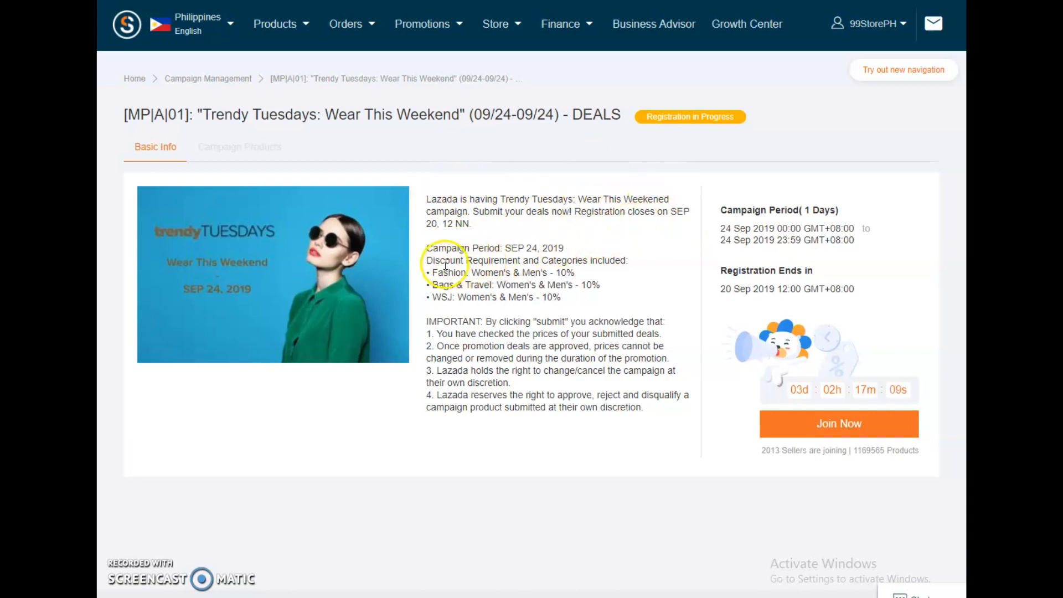
Step: Read the campaign's discount requirements, included categories and the important terms for submitting deals
left_click_drag(432, 261, 631, 264)
left_click(581, 275)
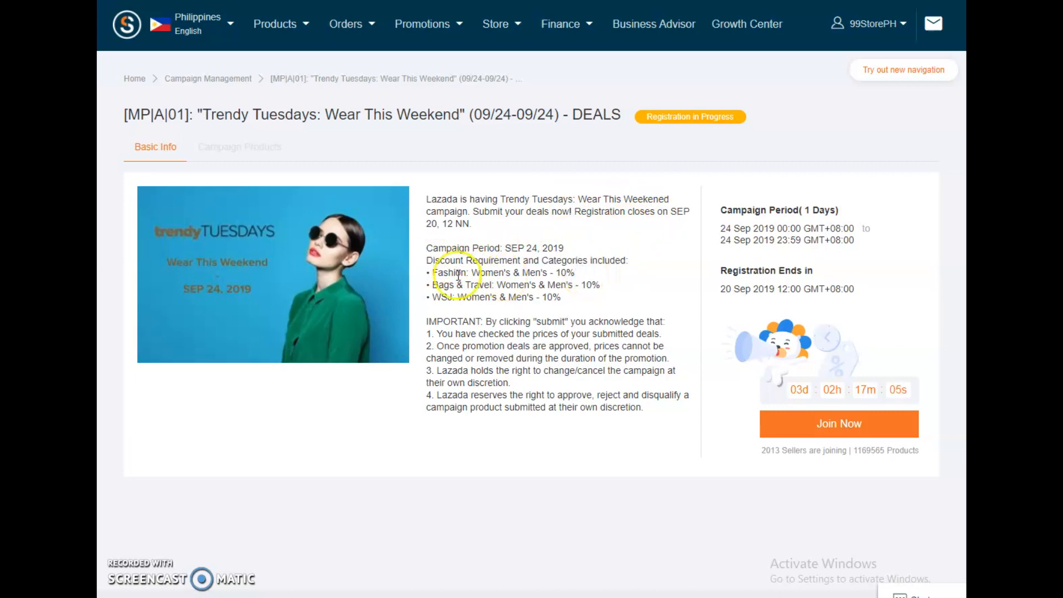
left_click_drag(432, 275, 584, 274)
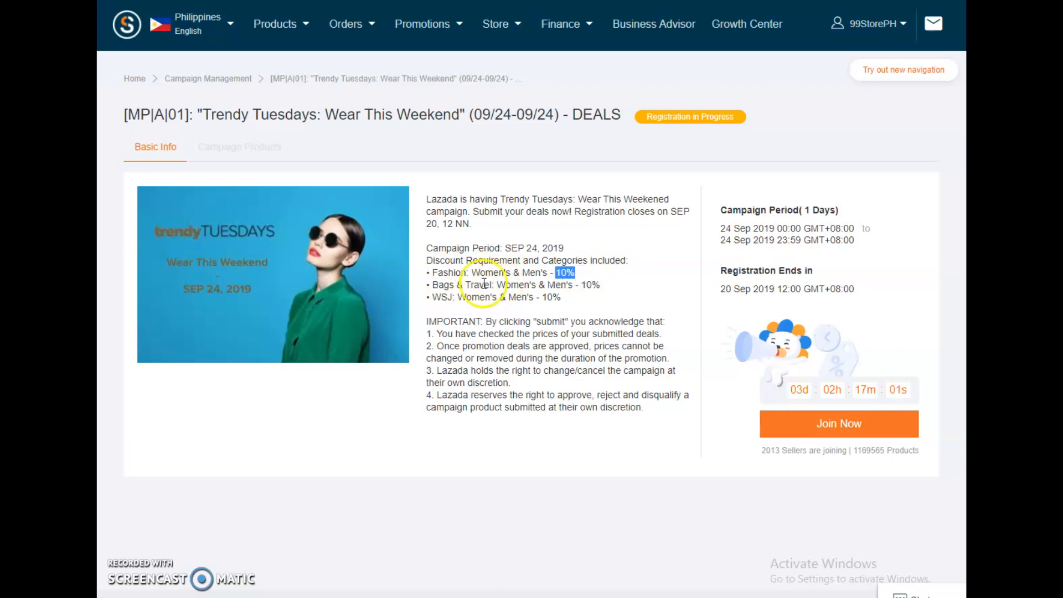
left_click_drag(433, 287, 601, 287)
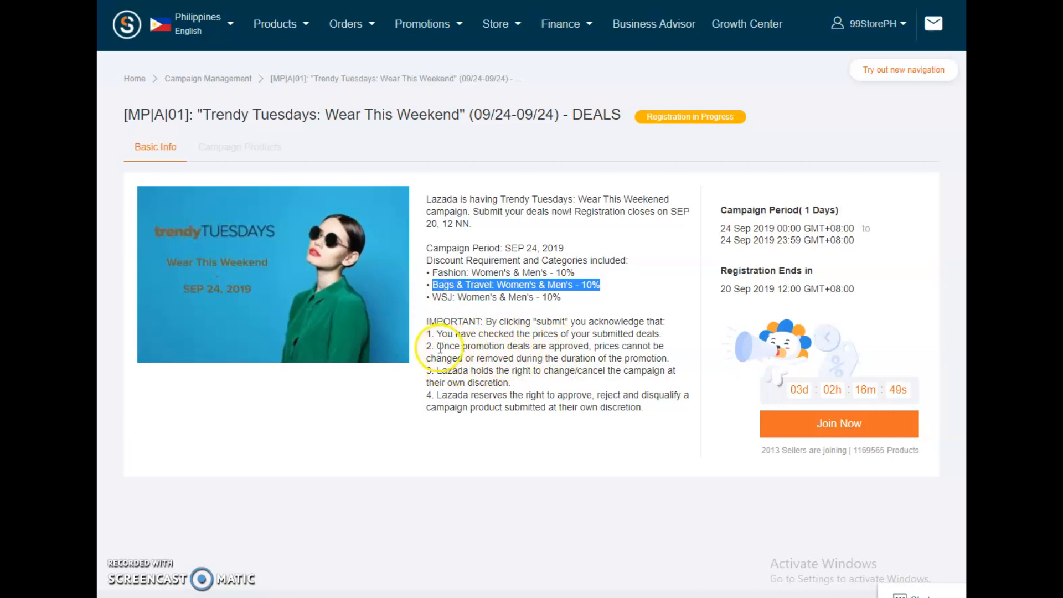
left_click_drag(427, 321, 651, 404)
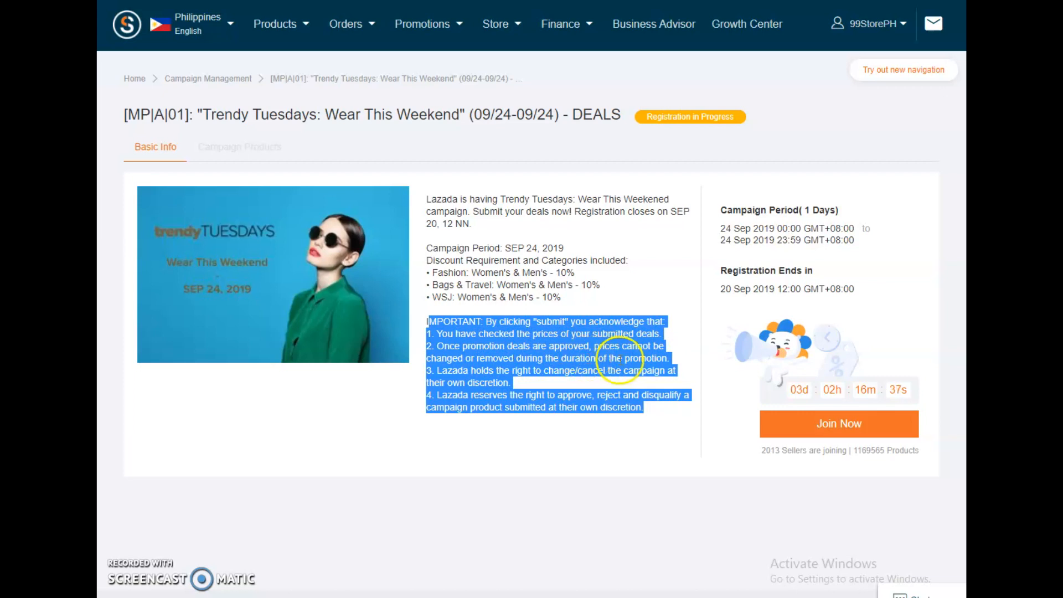
left_click_drag(655, 358, 470, 382)
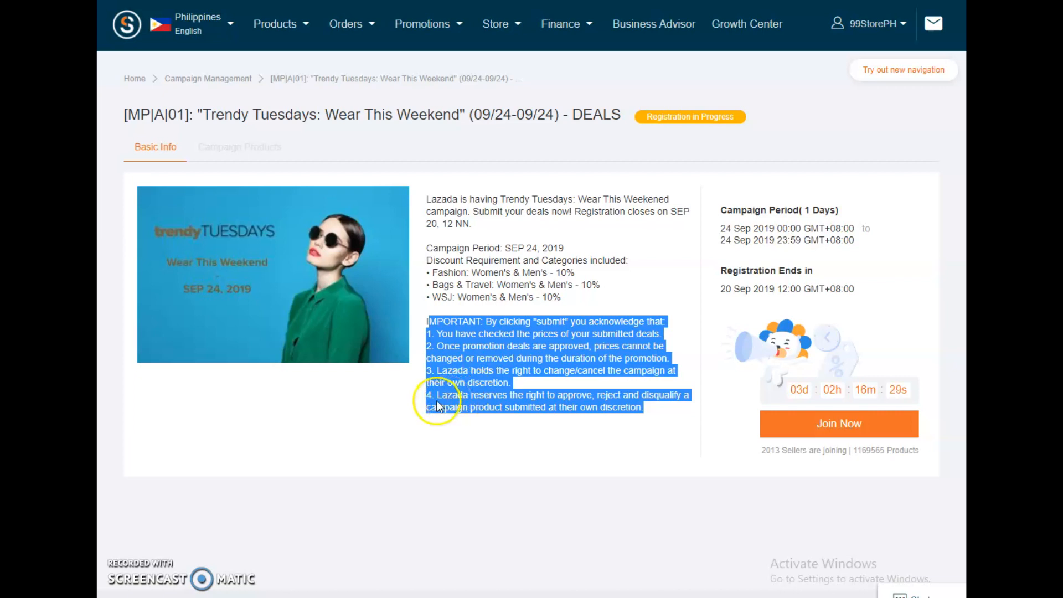
left_click(582, 433)
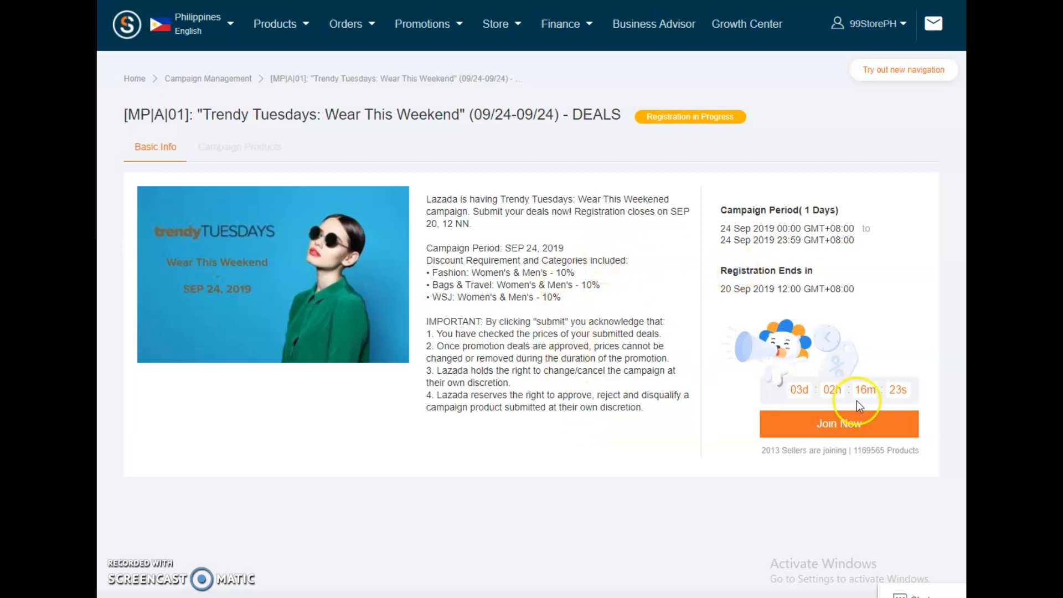
Step: Join the Trendy Tuesdays campaign and open the product selection list for the submission
left_click(853, 431)
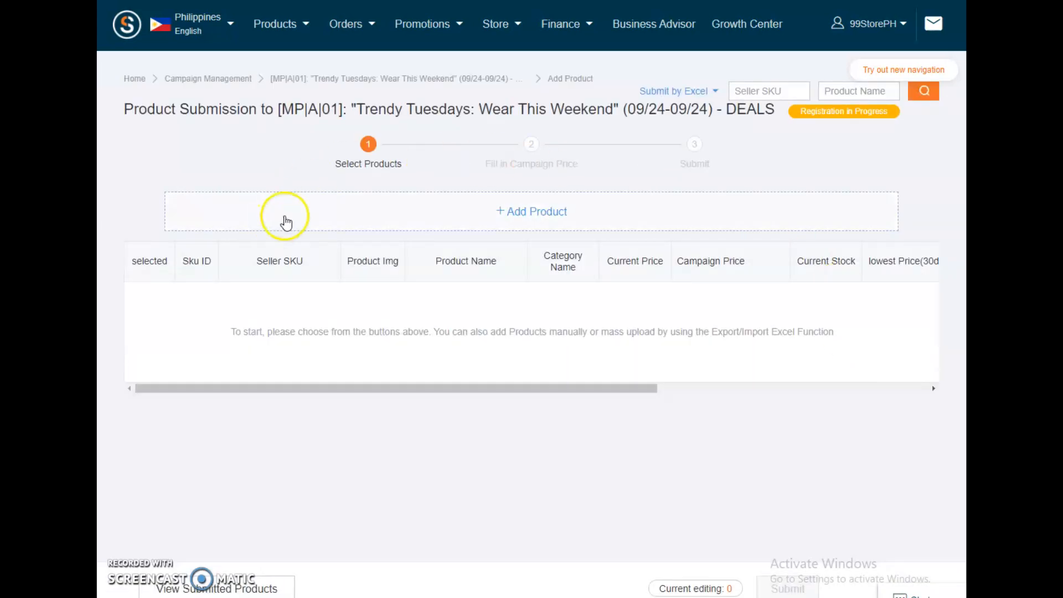
left_click(530, 146)
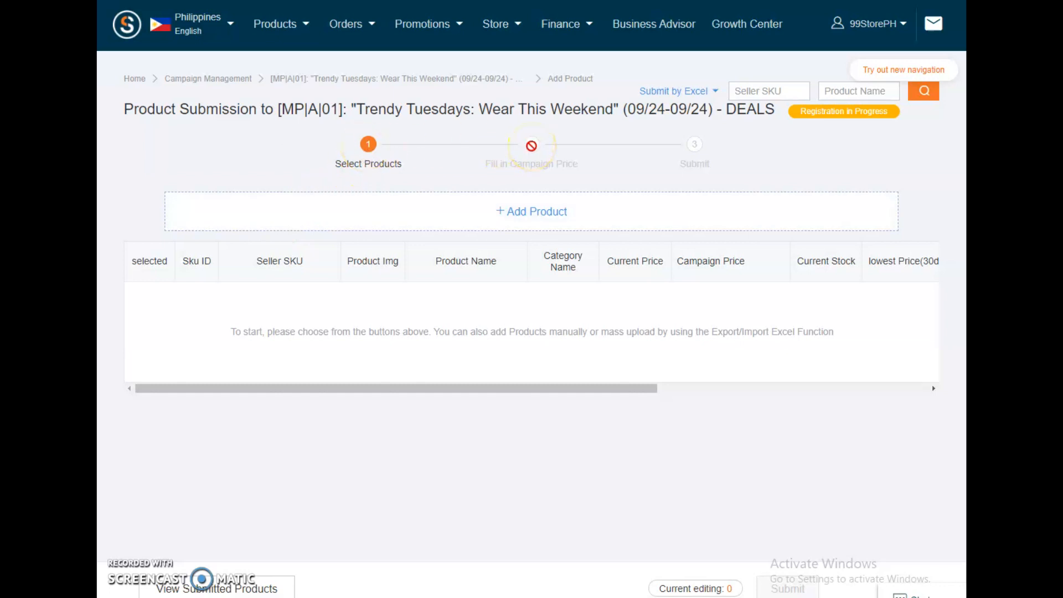
left_click(652, 159)
left_click(504, 217)
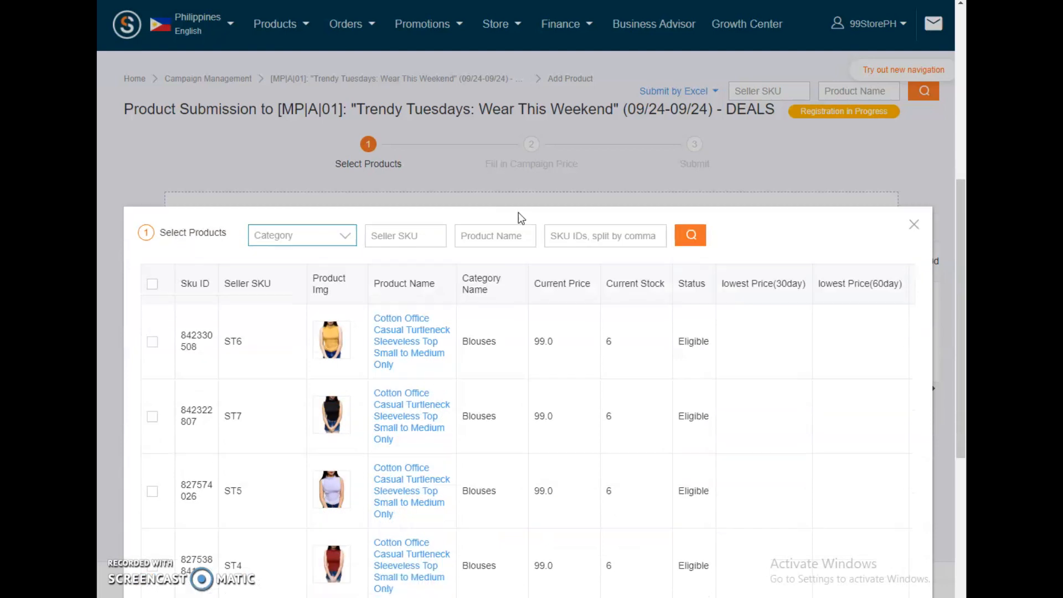
Step: Select all eight listed products and add them to the campaign submission
scroll(521, 217, "down", 4)
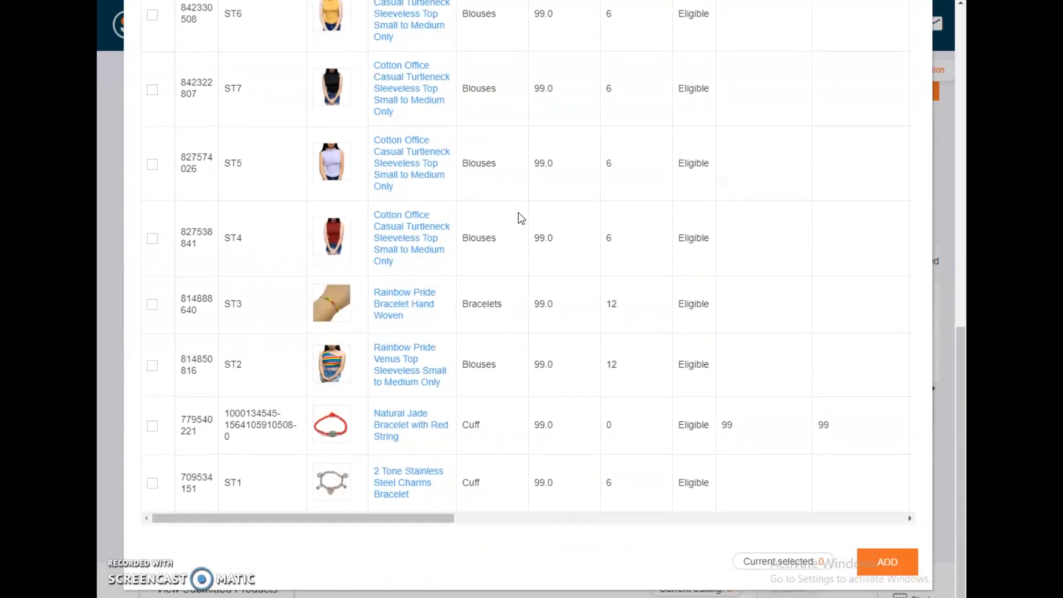
scroll(520, 217, "up", 2)
scroll(518, 212, "up", 3)
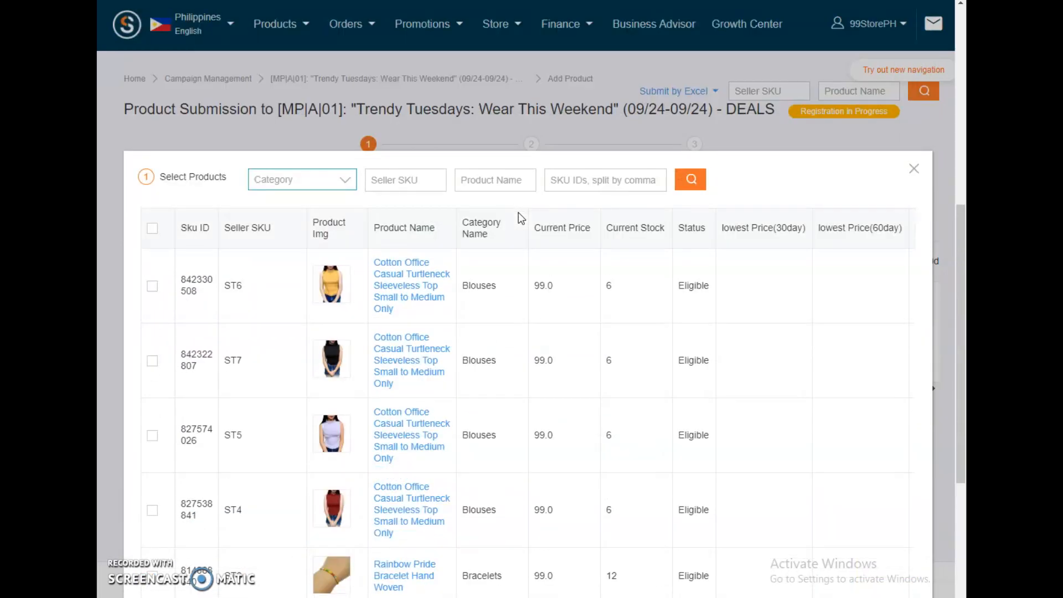
scroll(518, 212, "down", 2)
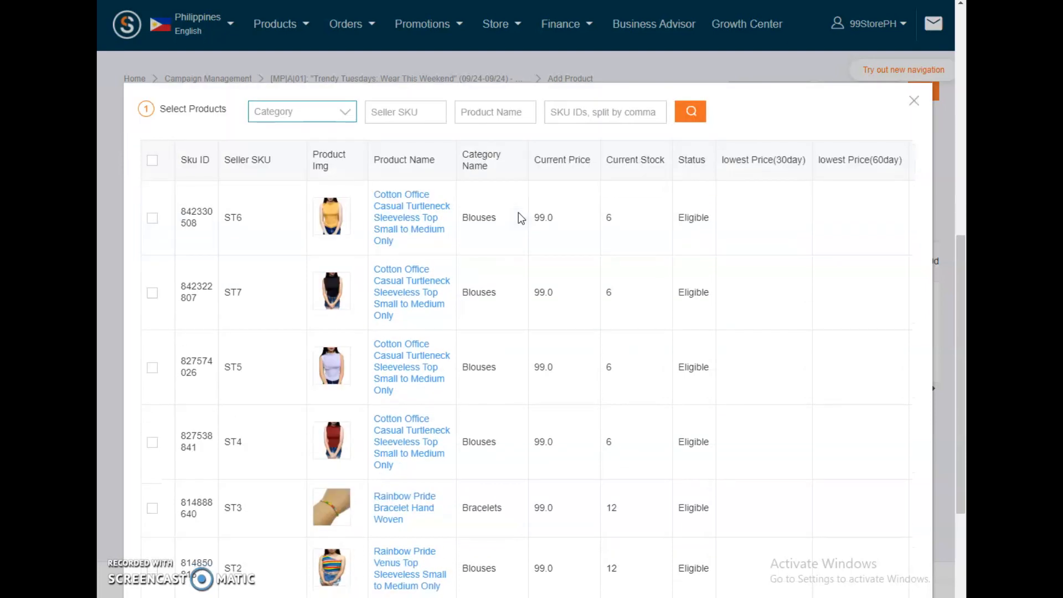
left_click(205, 175)
left_click(152, 160)
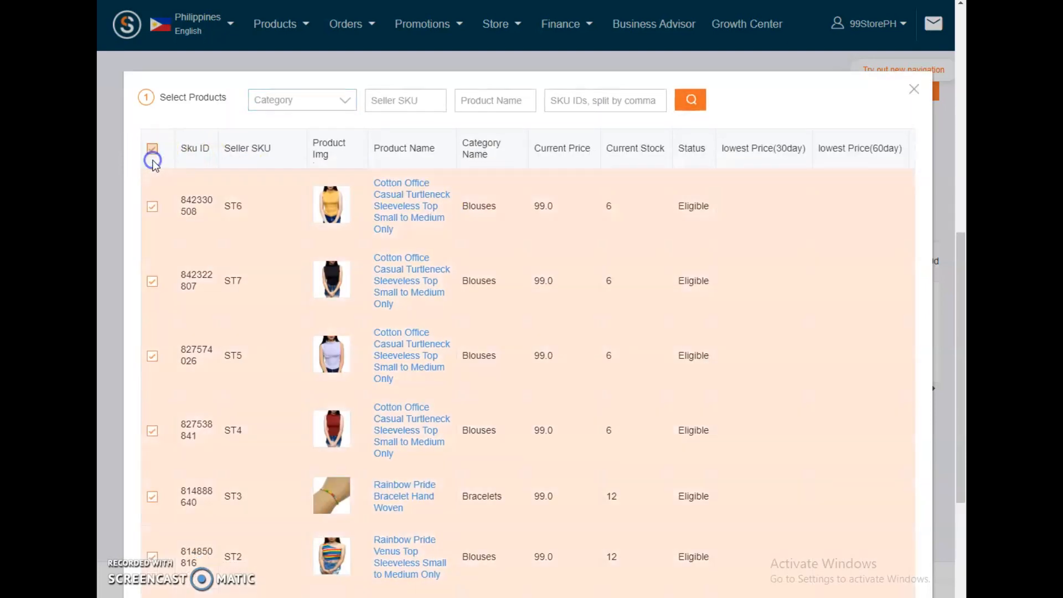
left_click(153, 208)
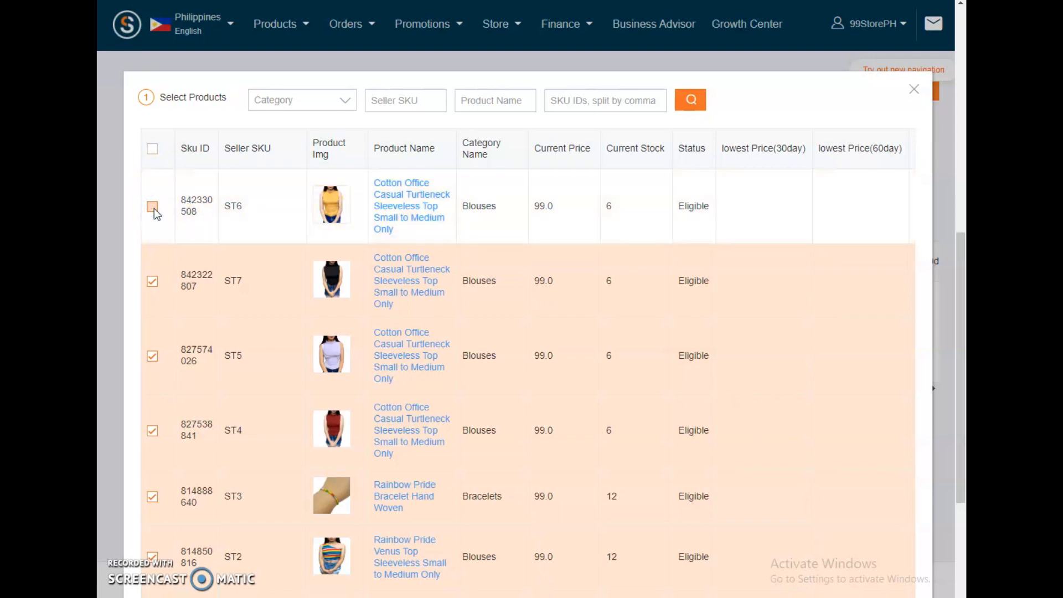
left_click(153, 207)
left_click(286, 308)
scroll(287, 309, "down", 3)
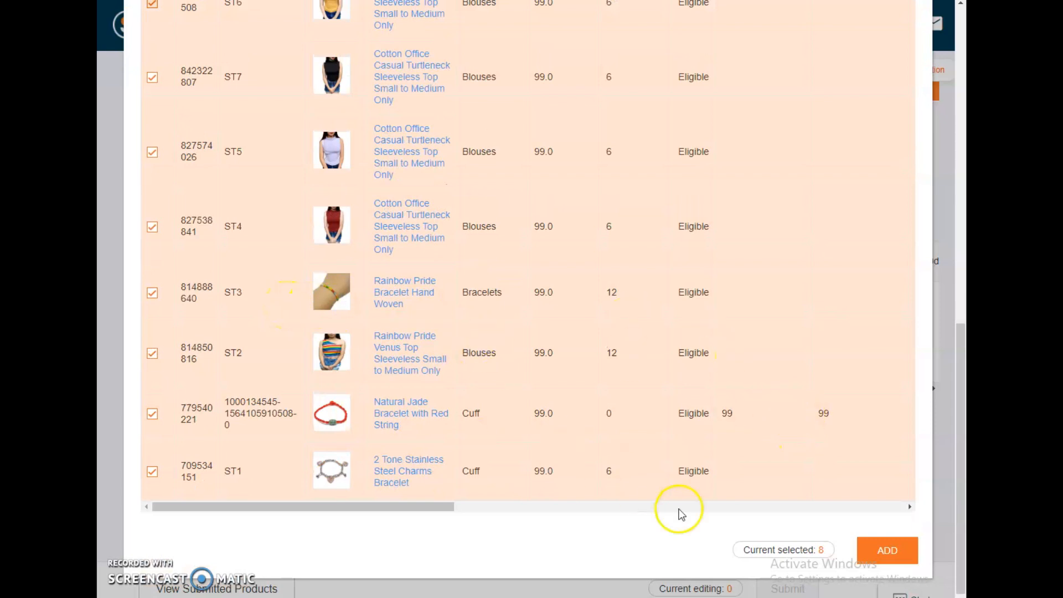
left_click(898, 549)
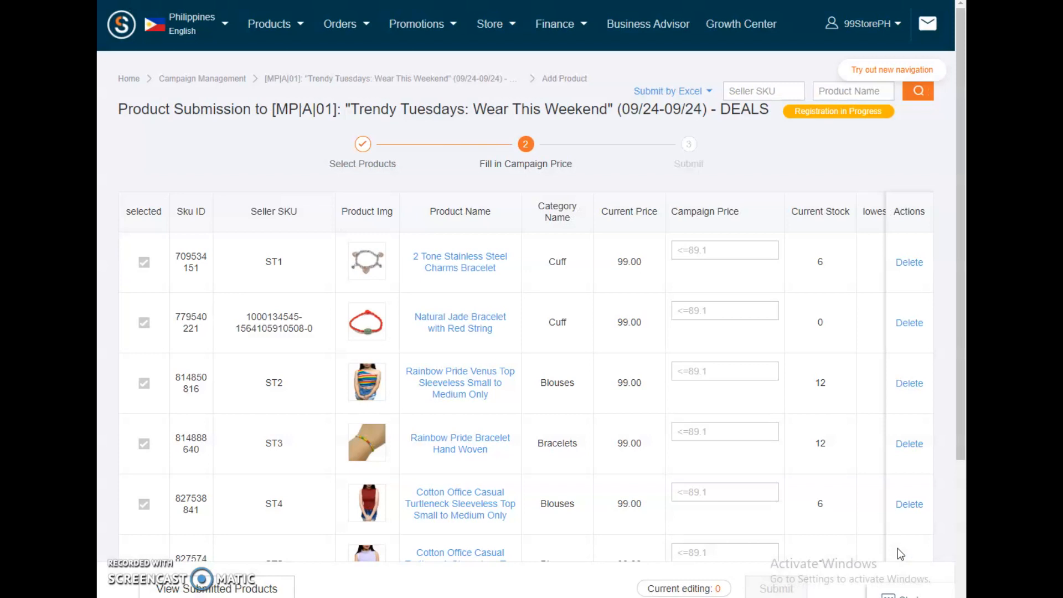
Step: Examine the added products' current prices and the maximum campaign price allowed for each
scroll(568, 455, "down", 3)
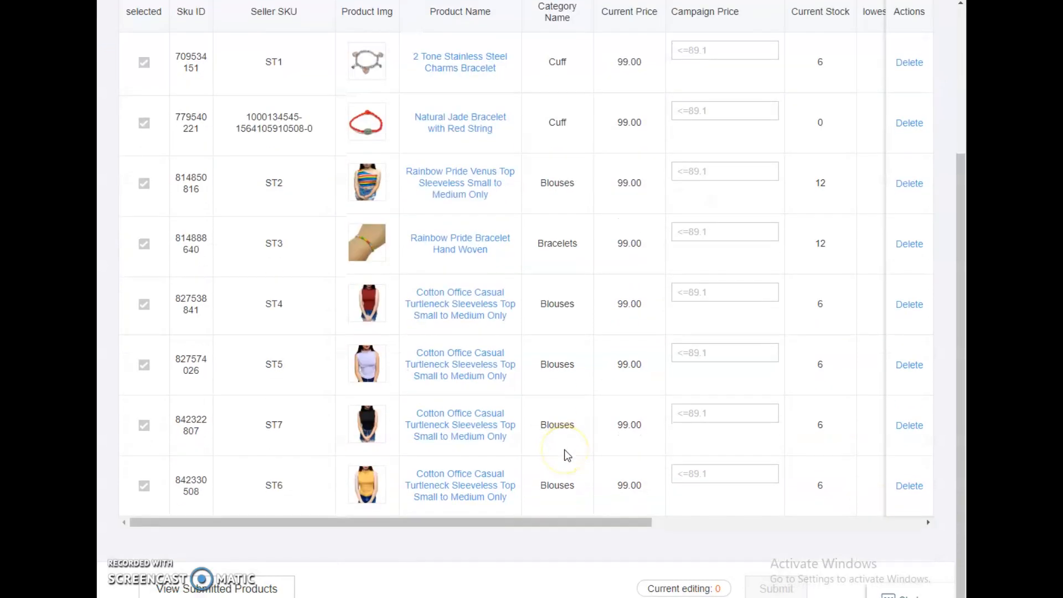
scroll(568, 455, "up", 3)
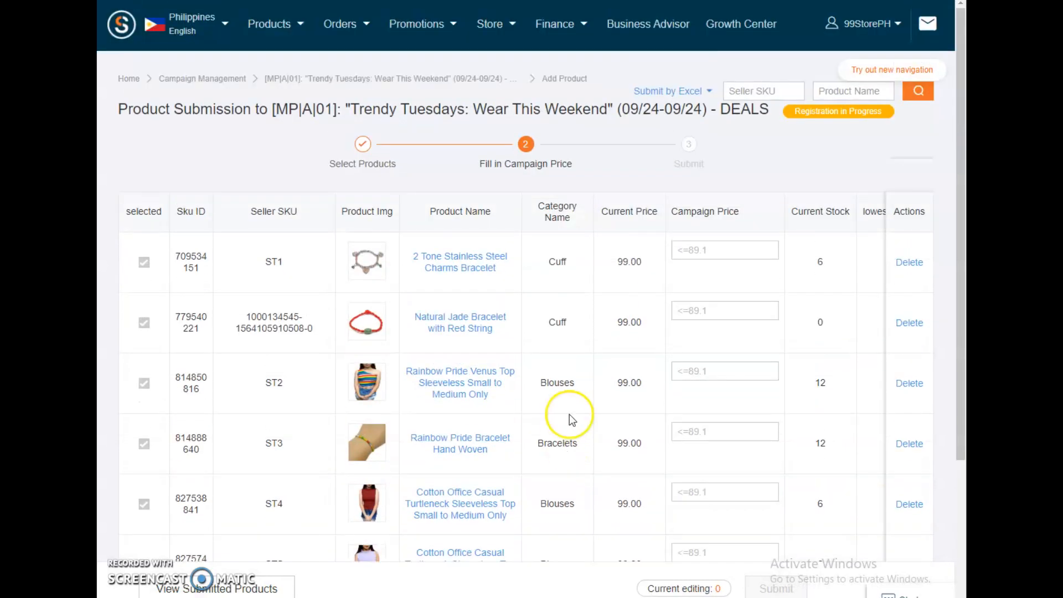
scroll(364, 285, "down", 1)
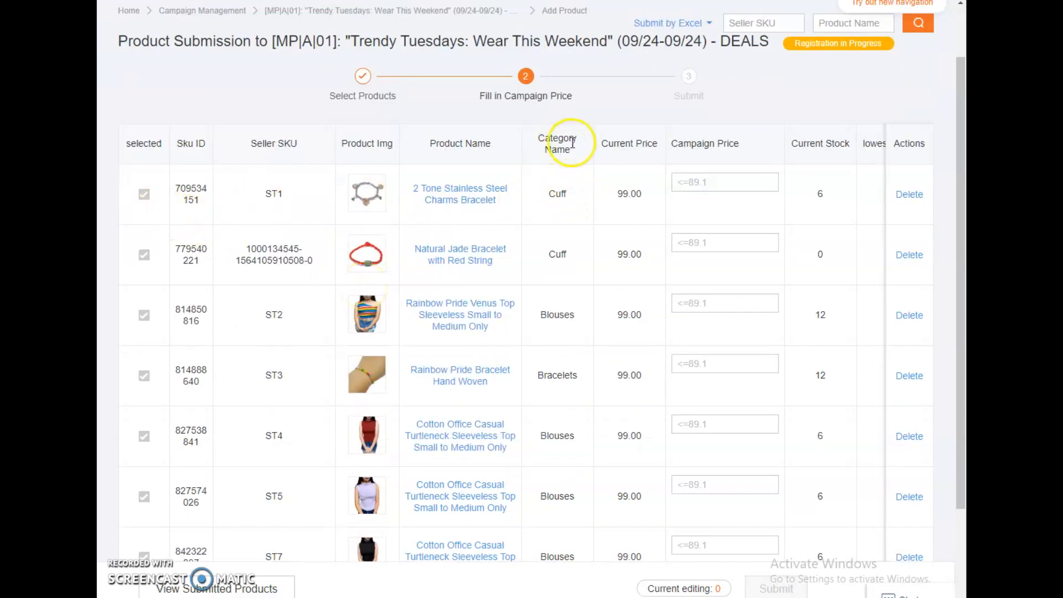
left_click_drag(622, 198, 636, 198)
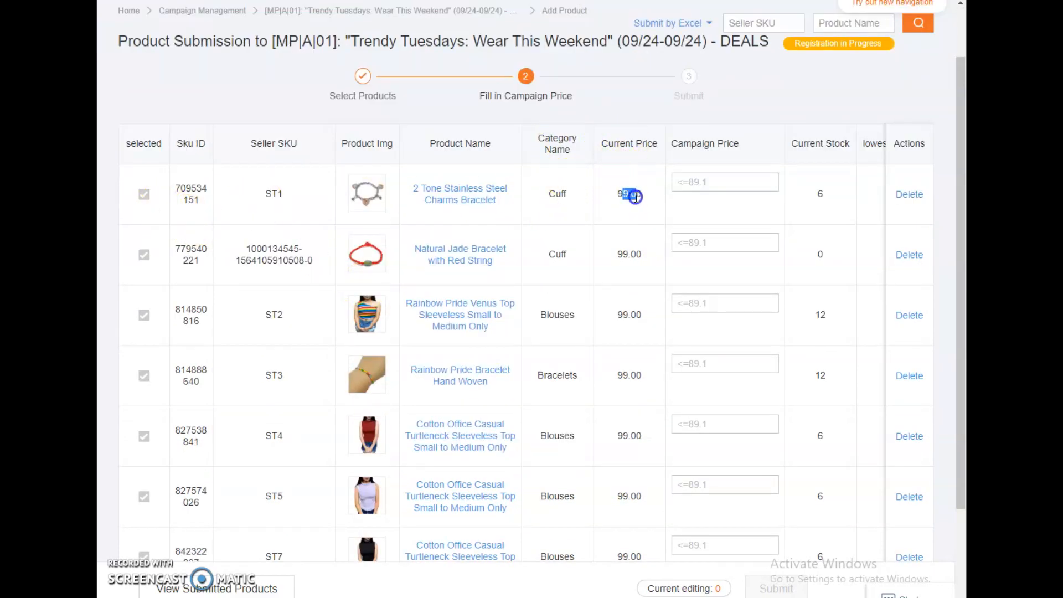
left_click(703, 141)
scroll(696, 328, "down", 2)
scroll(697, 331, "up", 3)
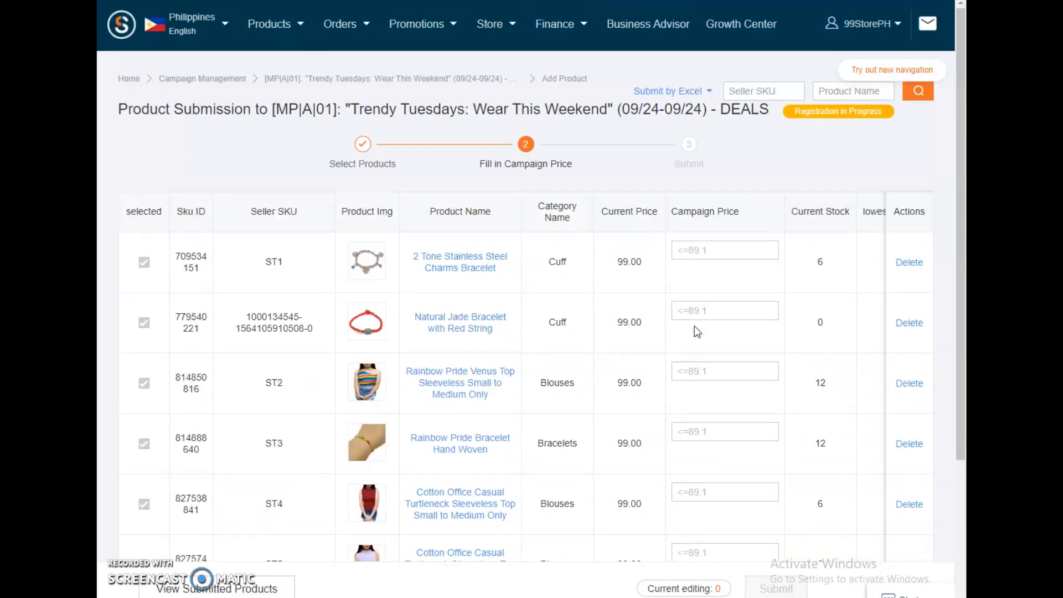
Step: Set the campaign price to 89.1 for the first four products: ST1, the Natural Jade Bracelet, ST2 and ST3
left_click(718, 252)
left_click(716, 308)
type("89")
left_click_drag(710, 311, 676, 311)
left_click(697, 371)
type("89.1")
left_click(695, 430)
type("89.1")
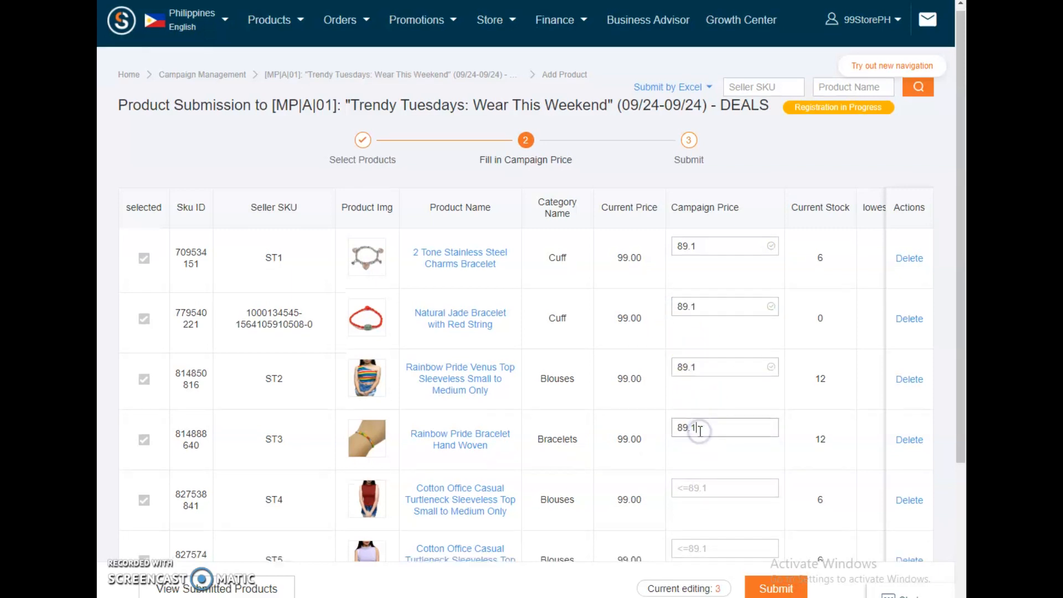
Step: Set the campaign price to 89.1 for the four turtleneck tops ST4, ST5, ST7 and ST6
scroll(702, 382, "down", 2)
left_click(708, 354)
type("89.1")
left_click(703, 415)
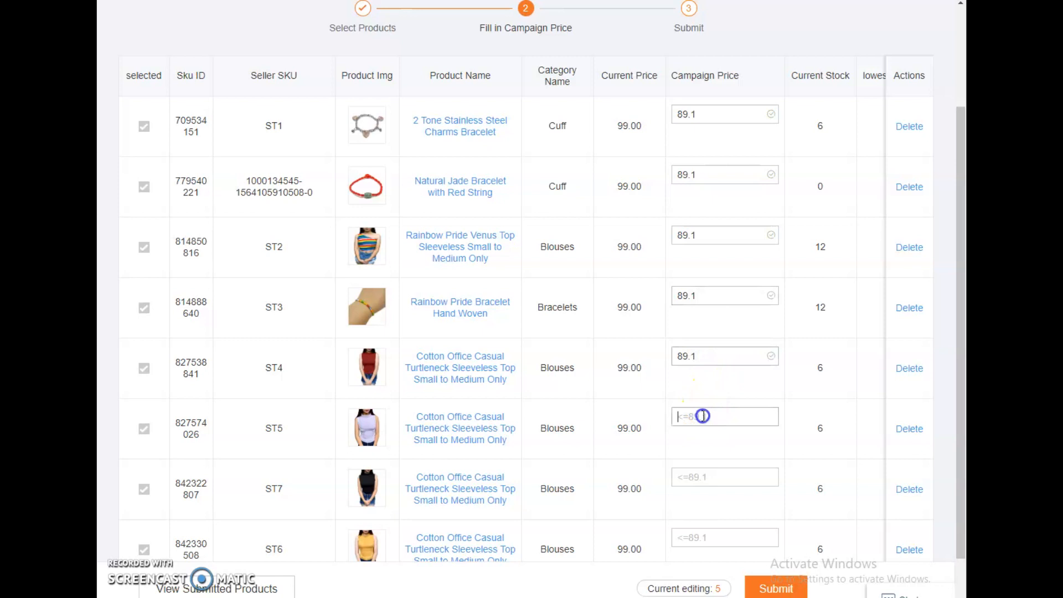
type("89.1")
scroll(703, 416, "down", 1)
left_click(703, 415)
type("89.1")
left_click(702, 474)
type("89.1")
scroll(703, 472, "up", 4)
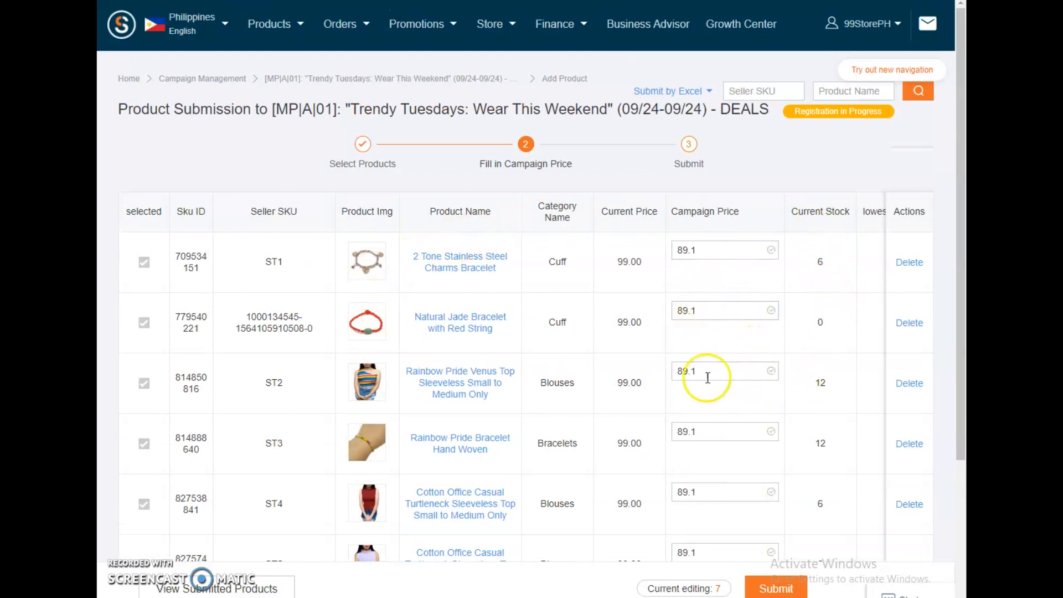
Step: Submit the eight priced products to the Trendy Tuesdays campaign and review their campaign prices and status in the registered list
scroll(746, 388, "down", 4)
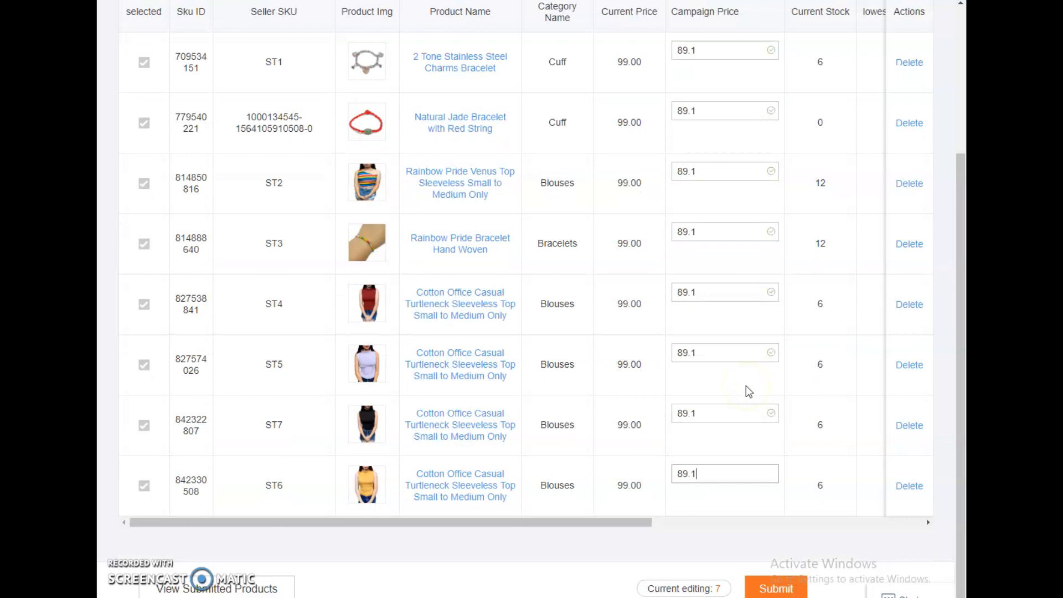
left_click(766, 589)
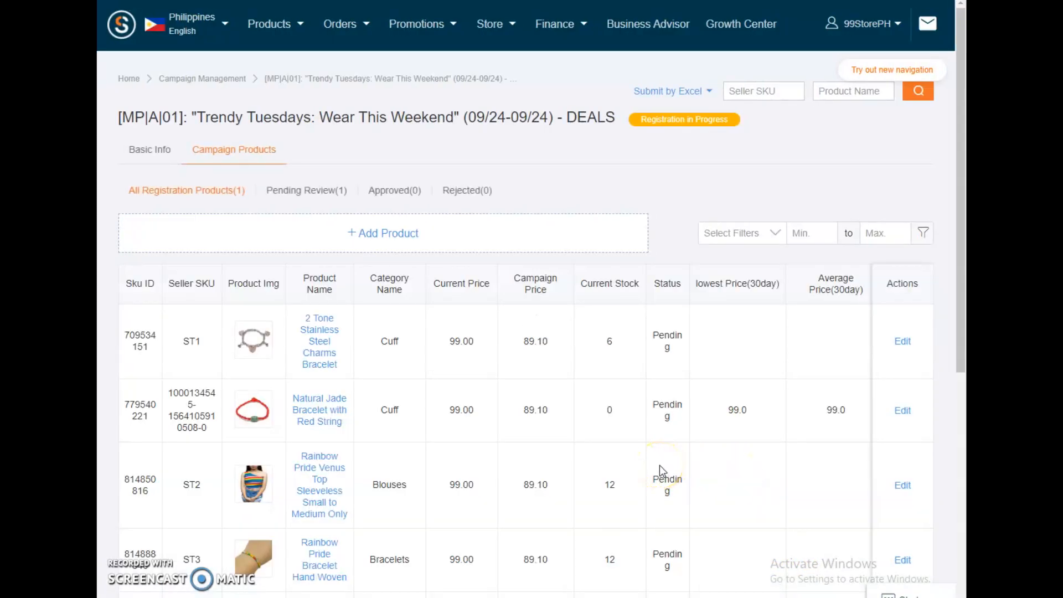
scroll(659, 465, "down", 2)
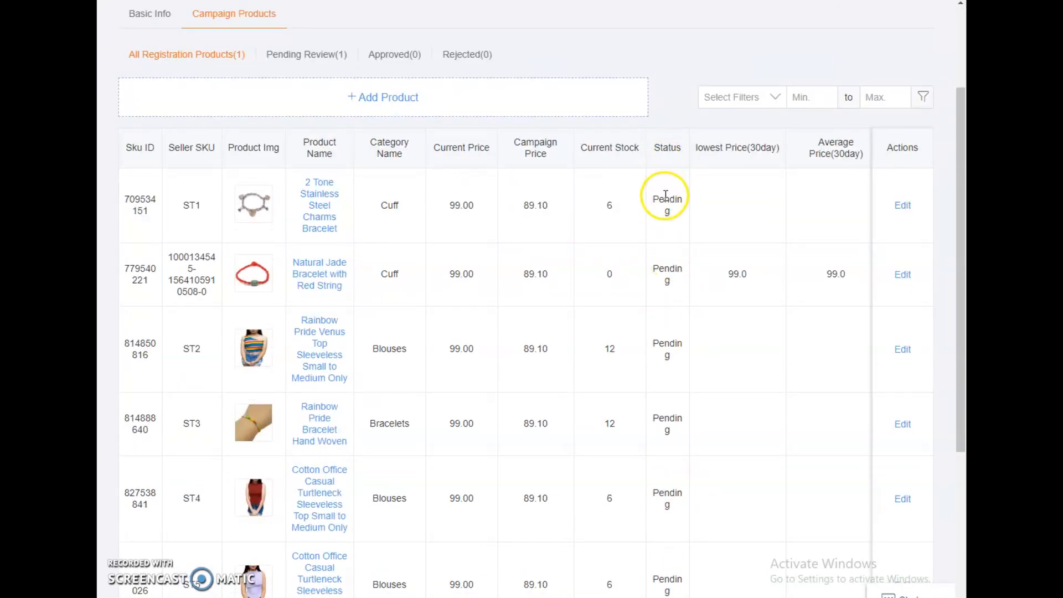
scroll(681, 386, "down", 4)
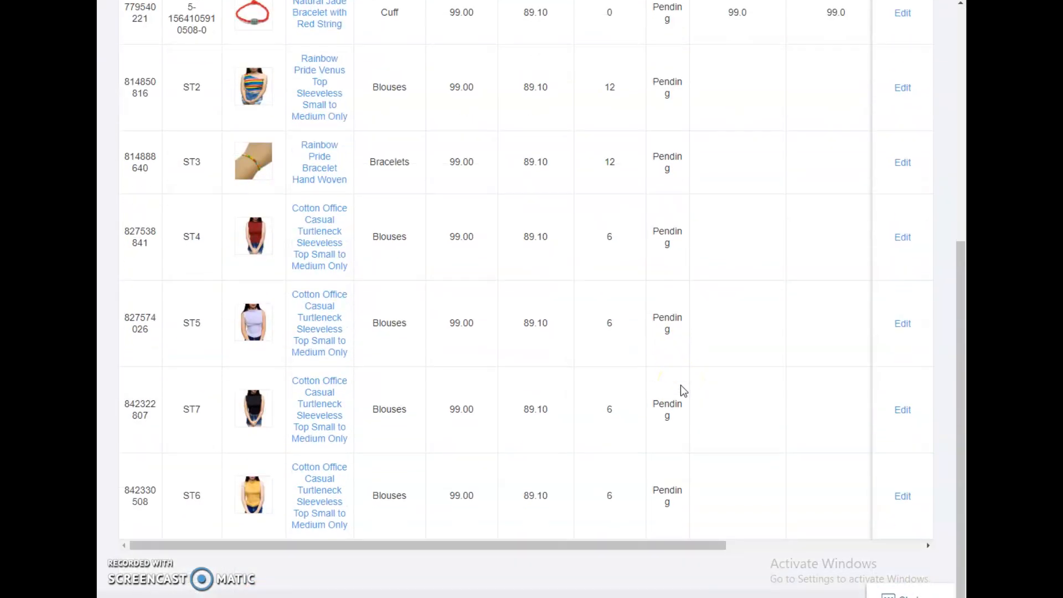
scroll(681, 388, "up", 5)
scroll(680, 387, "up", 1)
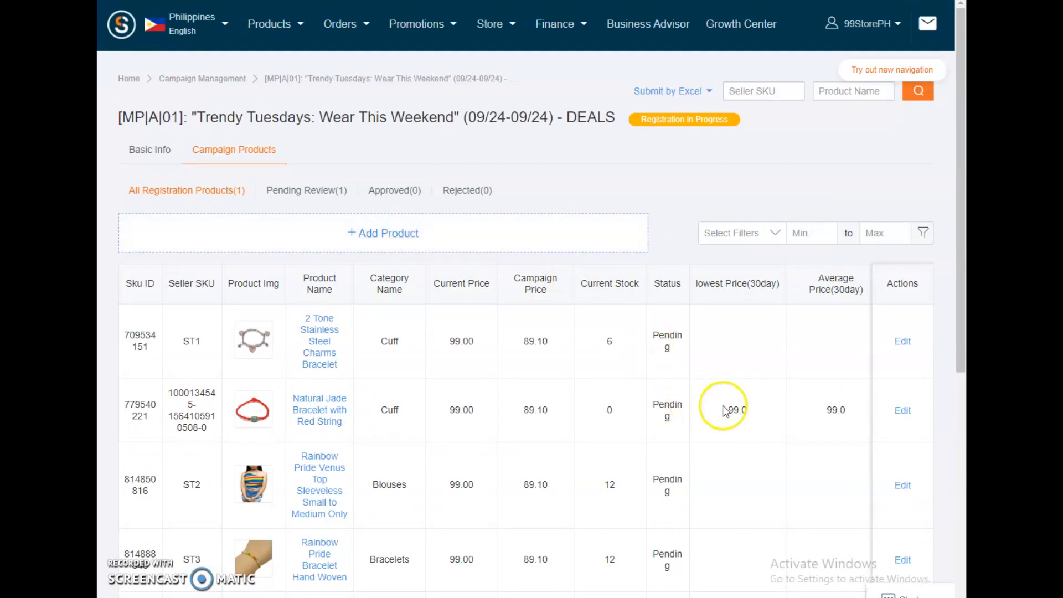
scroll(732, 408, "down", 6)
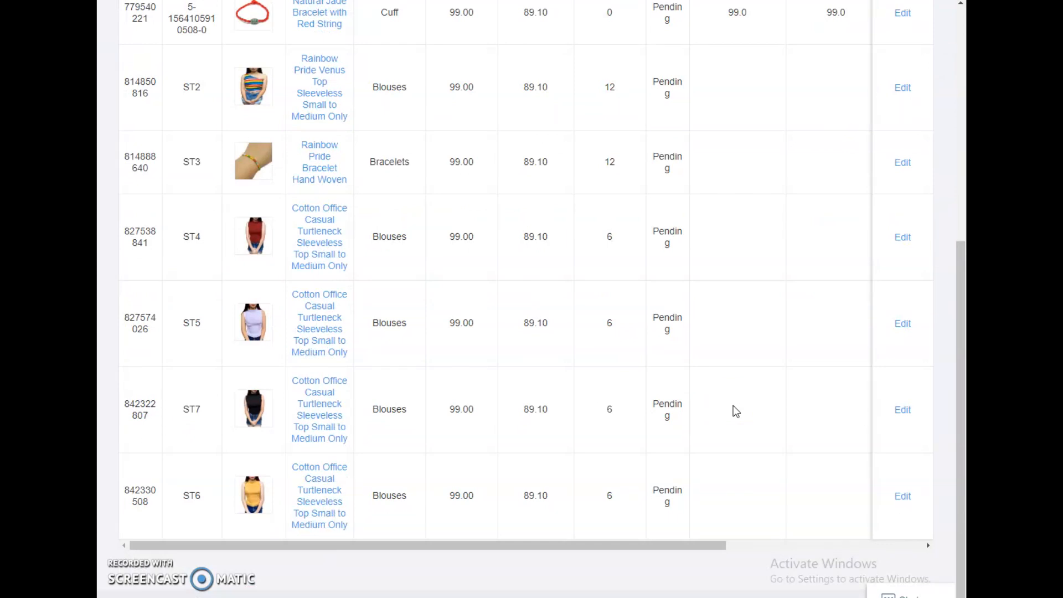
scroll(733, 405, "up", 6)
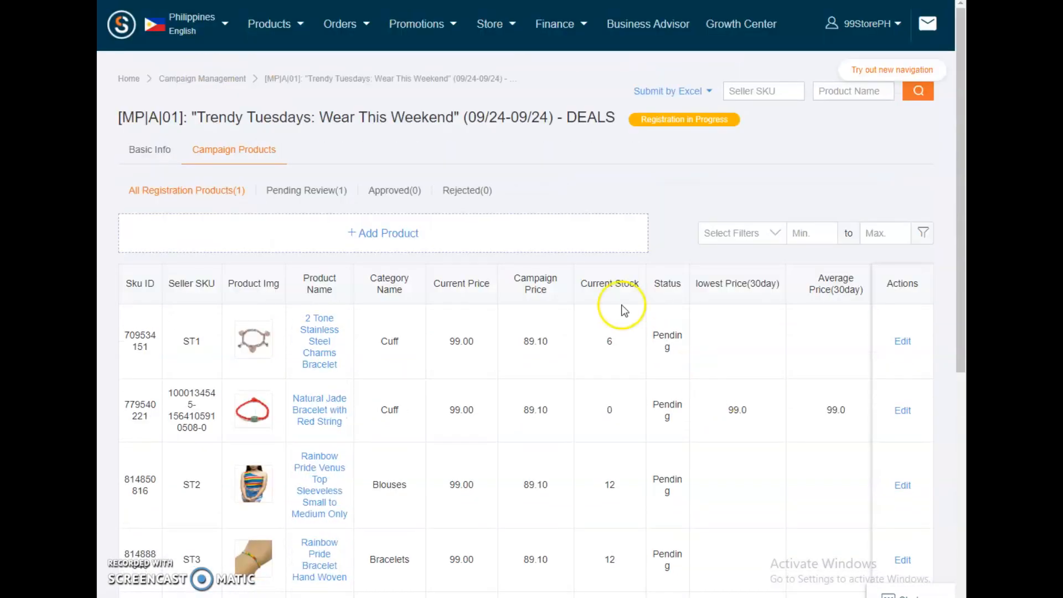
left_click(399, 235)
left_click(517, 214)
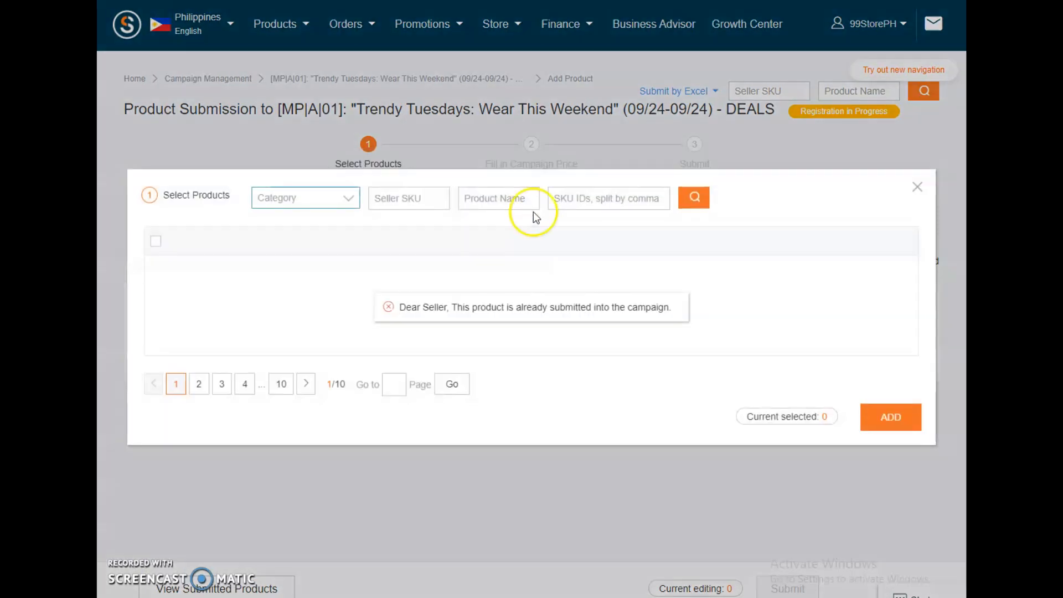
left_click(918, 187)
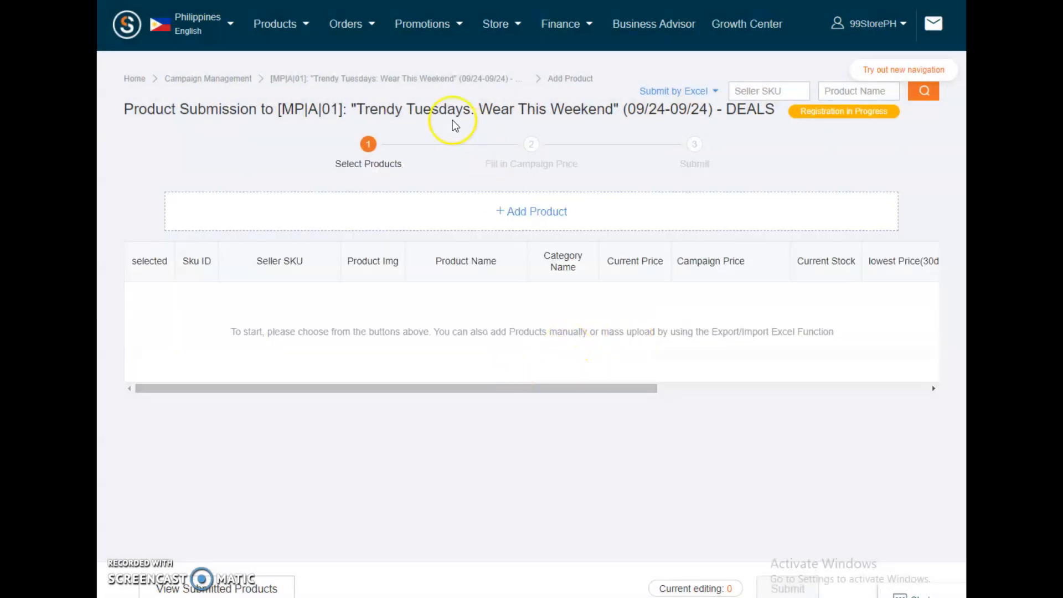
Step: Return to Campaign Management, check the registered campaigns and go back to the available ones
left_click(223, 80)
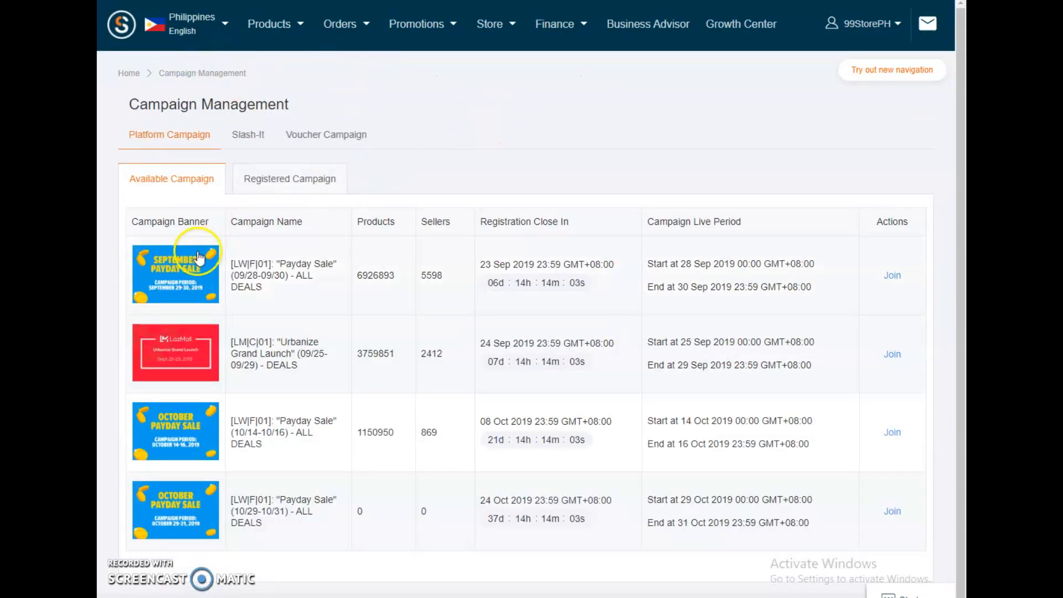
left_click(278, 183)
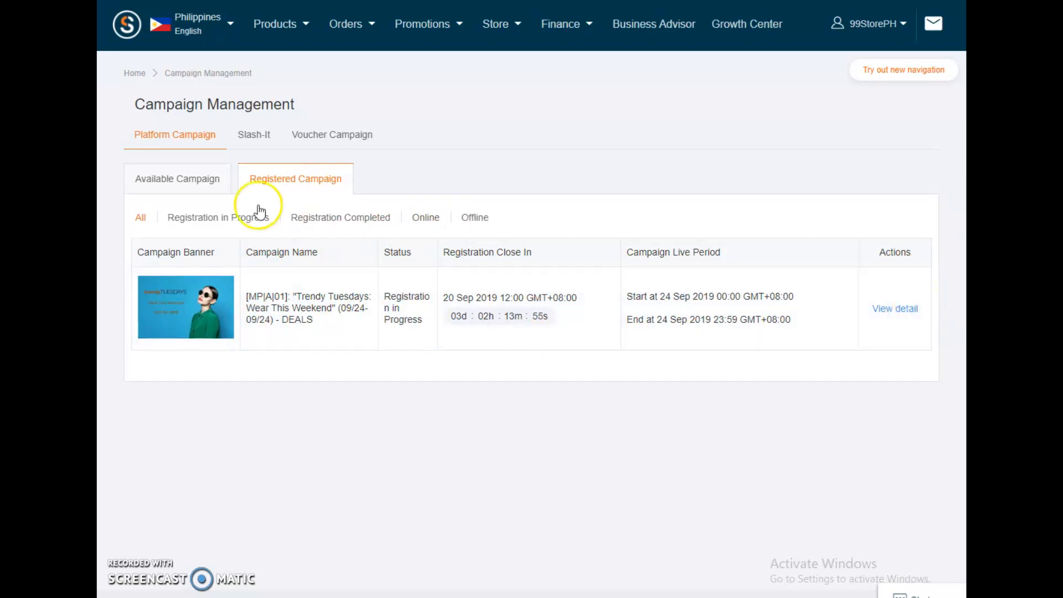
left_click(194, 181)
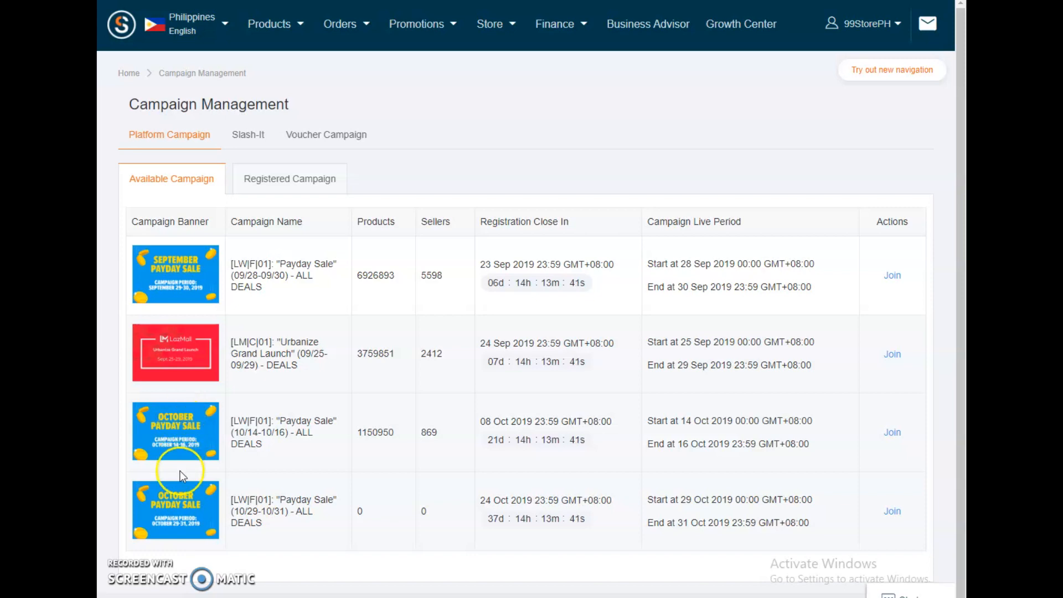
Step: Review the discount requirements of the "Payday Sale" (09/28-09/30) campaign and join it
left_click(892, 276)
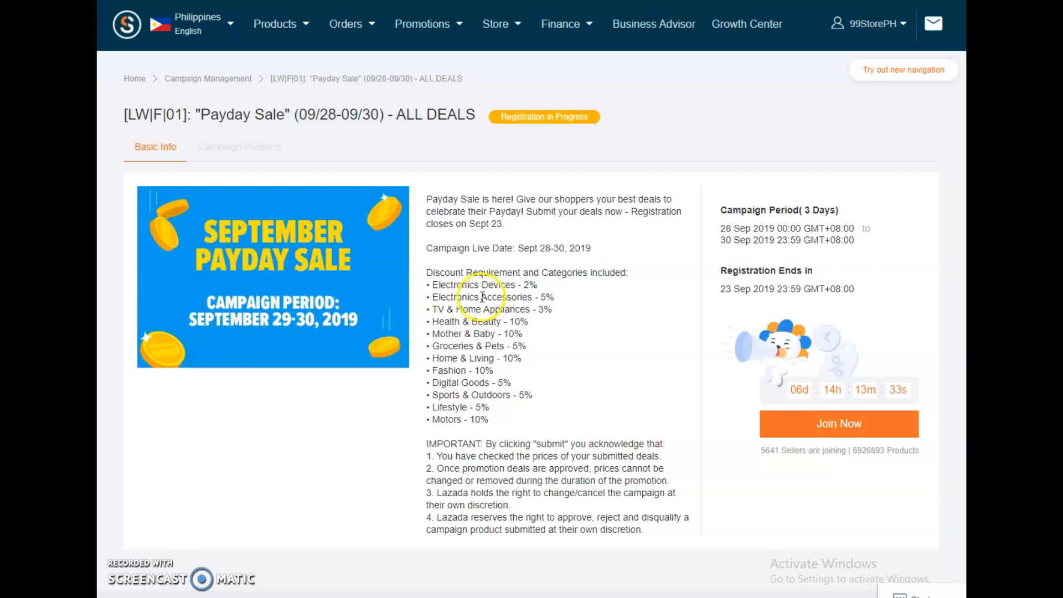
left_click_drag(424, 271, 481, 423)
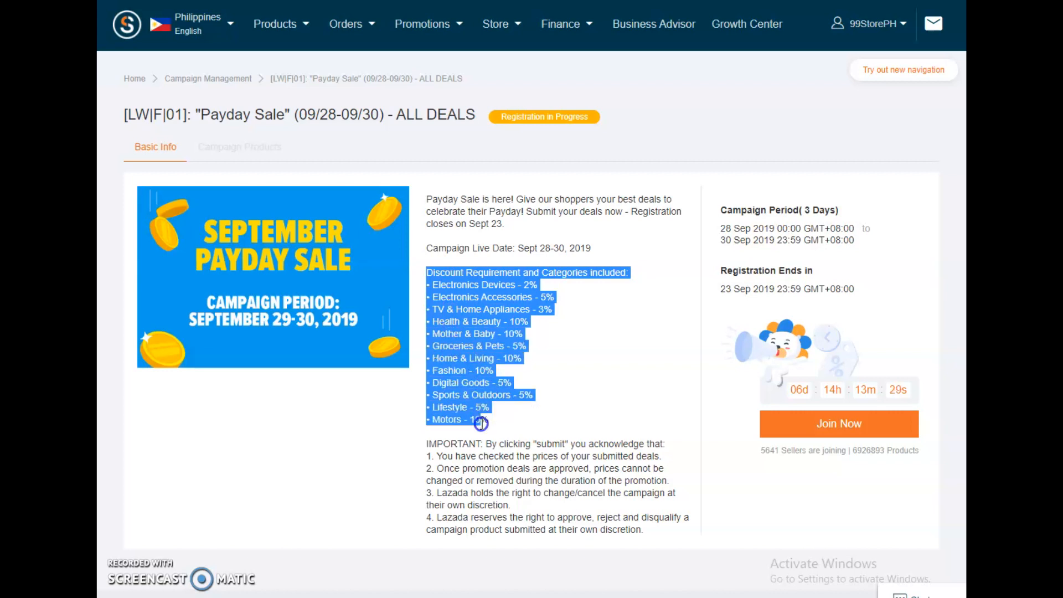
left_click(856, 424)
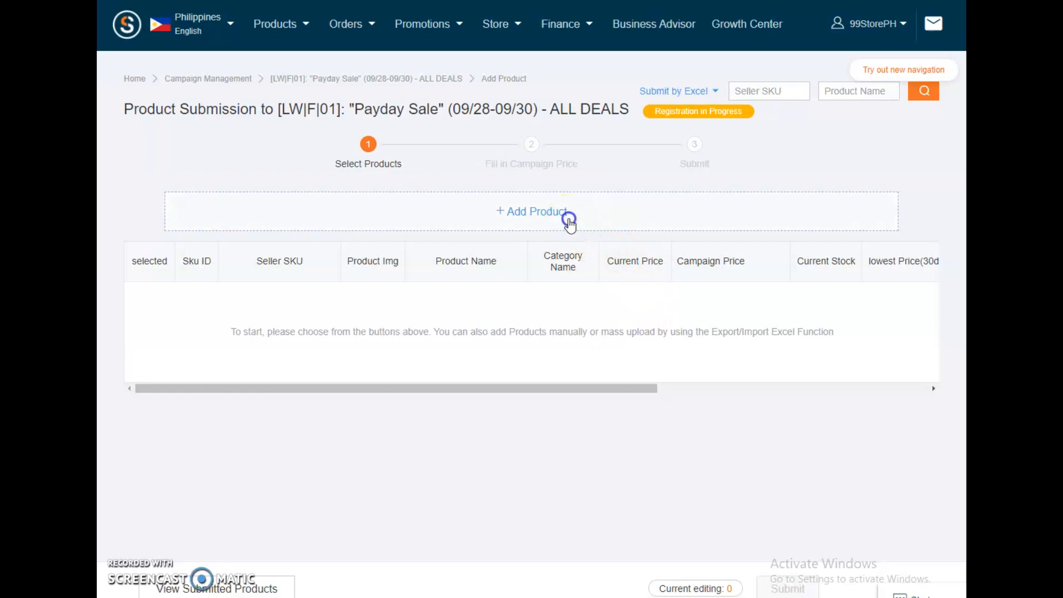
Step: Select all eight eligible products and add them to the Payday Sale submission
left_click(570, 221)
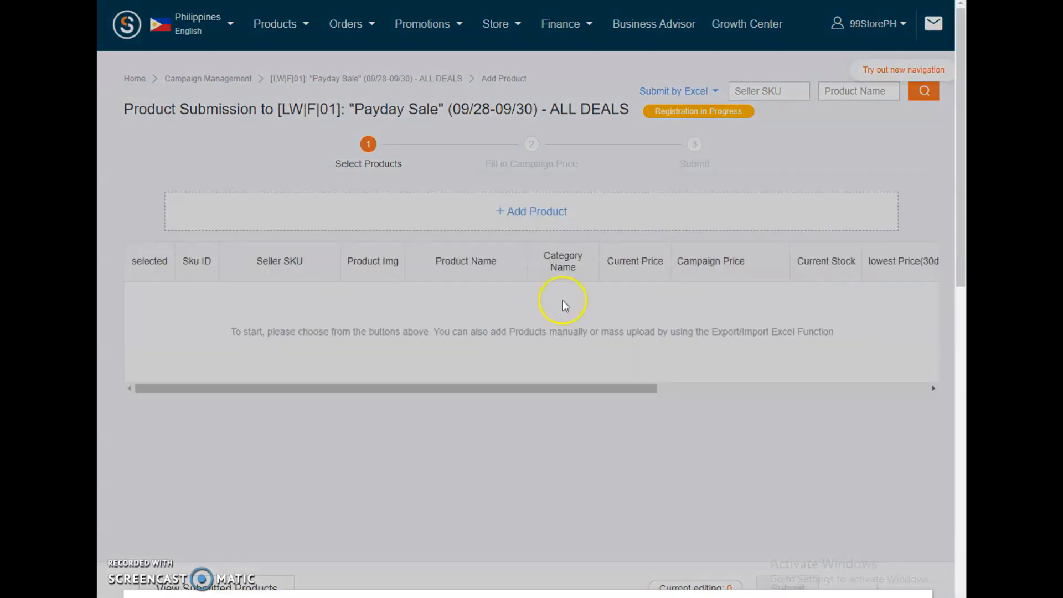
scroll(563, 310, "down", 8)
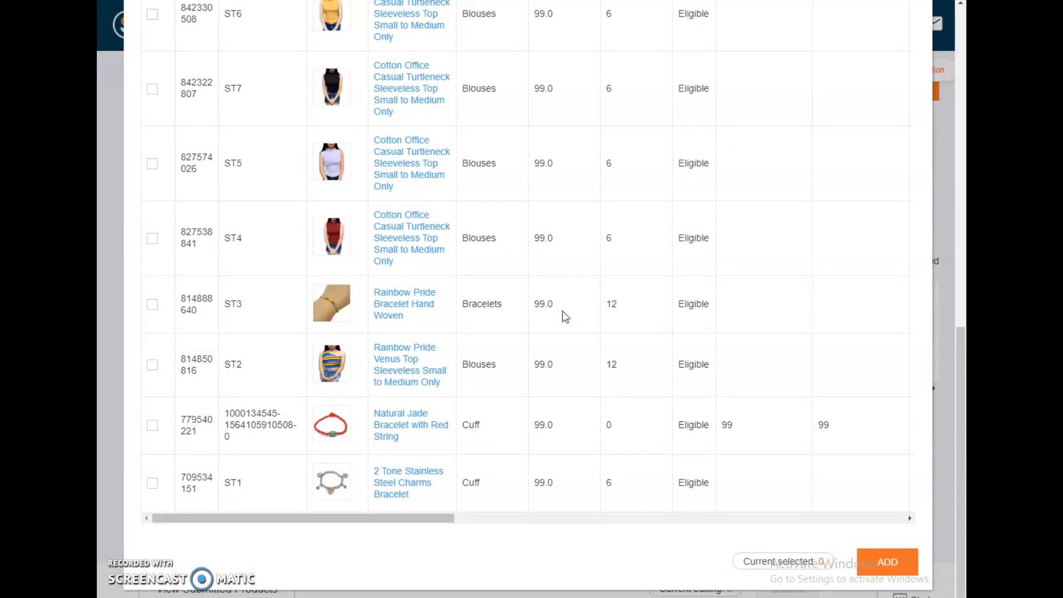
scroll(687, 238, "up", 3)
scroll(681, 293, "down", 3)
scroll(681, 292, "up", 6)
left_click(152, 296)
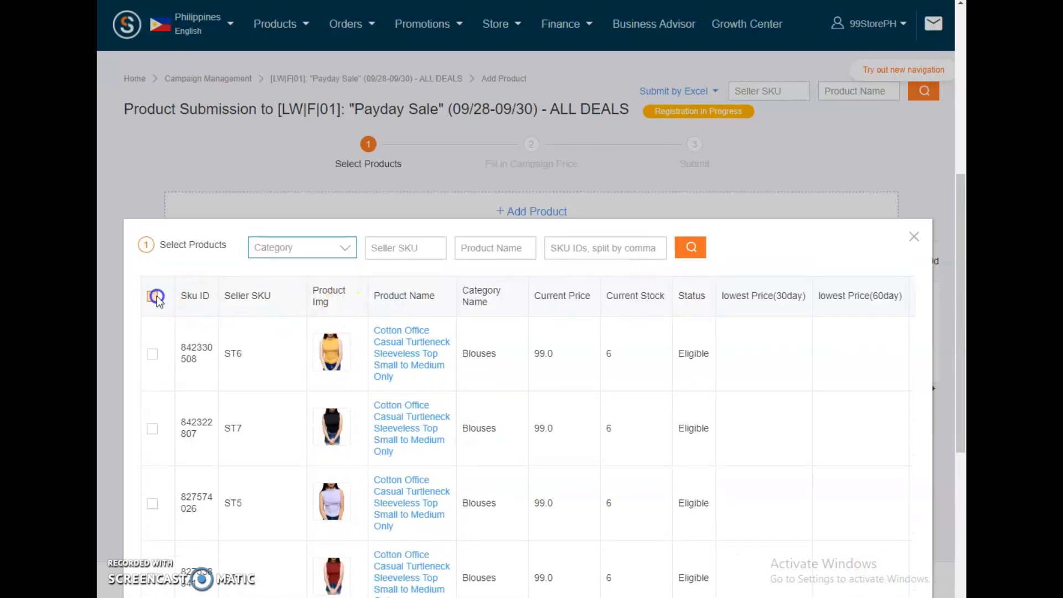
scroll(686, 322, "down", 6)
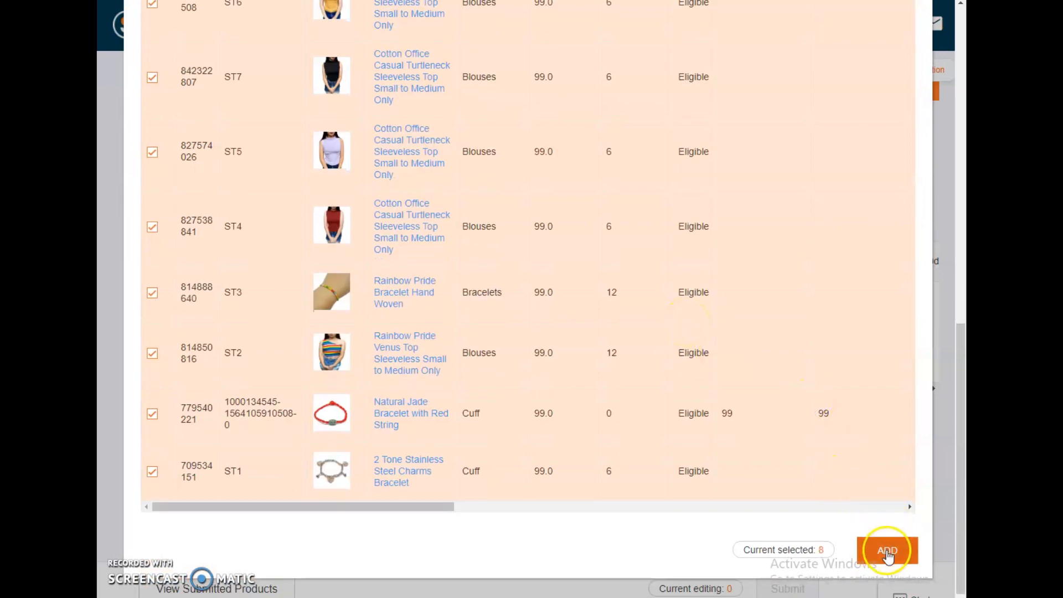
left_click(887, 553)
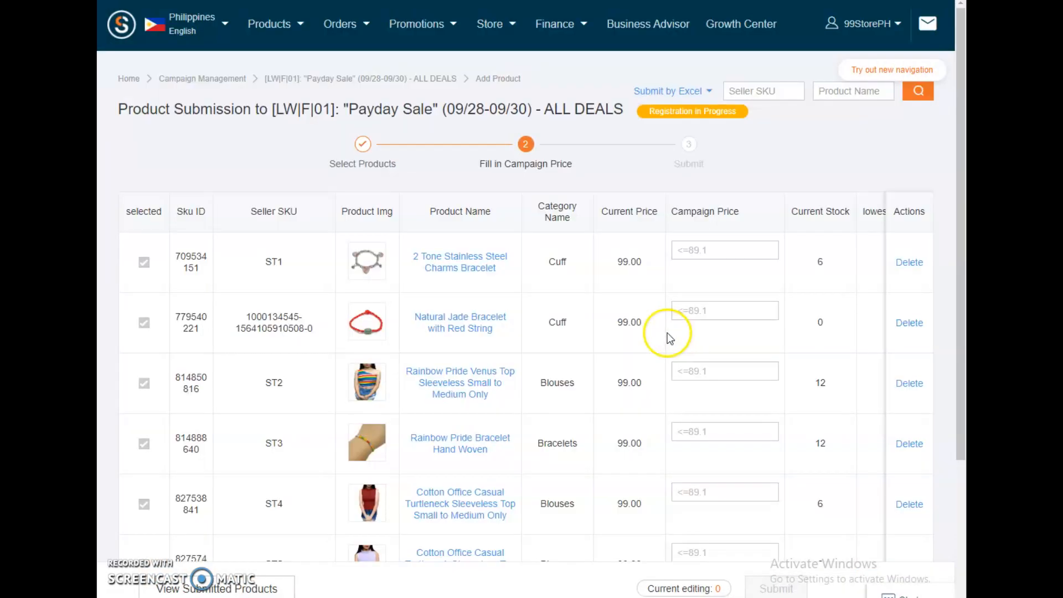
Step: Set the Payday Sale campaign price to 89.1 for ST1, the Natural Jade Bracelet, ST2 and ST3
type("89.1")
left_click(708, 311)
type("89.1")
left_click(698, 372)
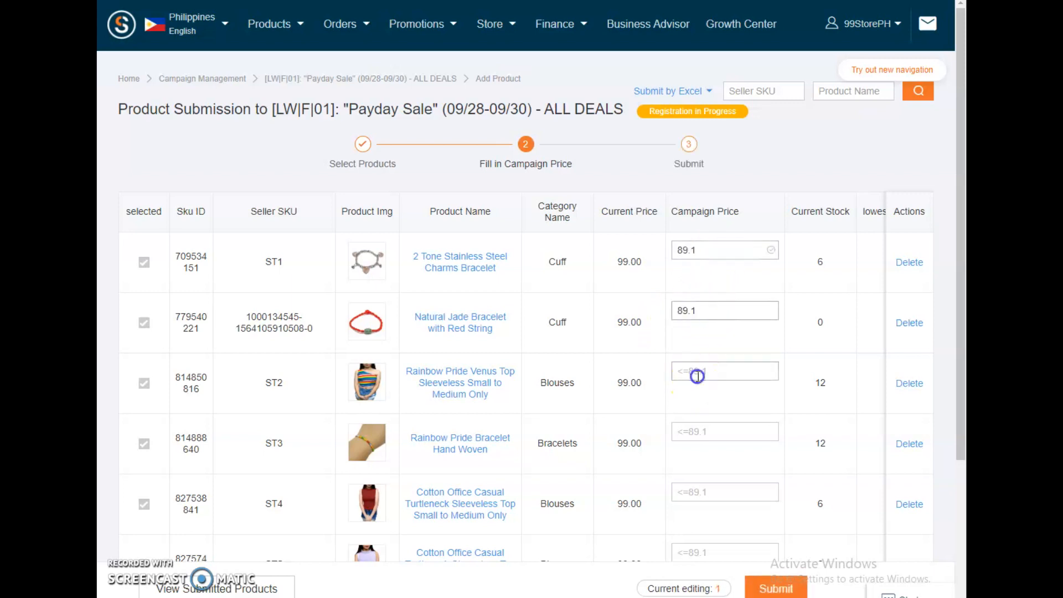
type("89.1")
scroll(695, 372, "down", 3)
left_click(714, 309)
type("89.1")
Step: Set the Payday Sale campaign price to 89.1 for the turtleneck tops ST4, ST5, ST7 and ST6
left_click(702, 366)
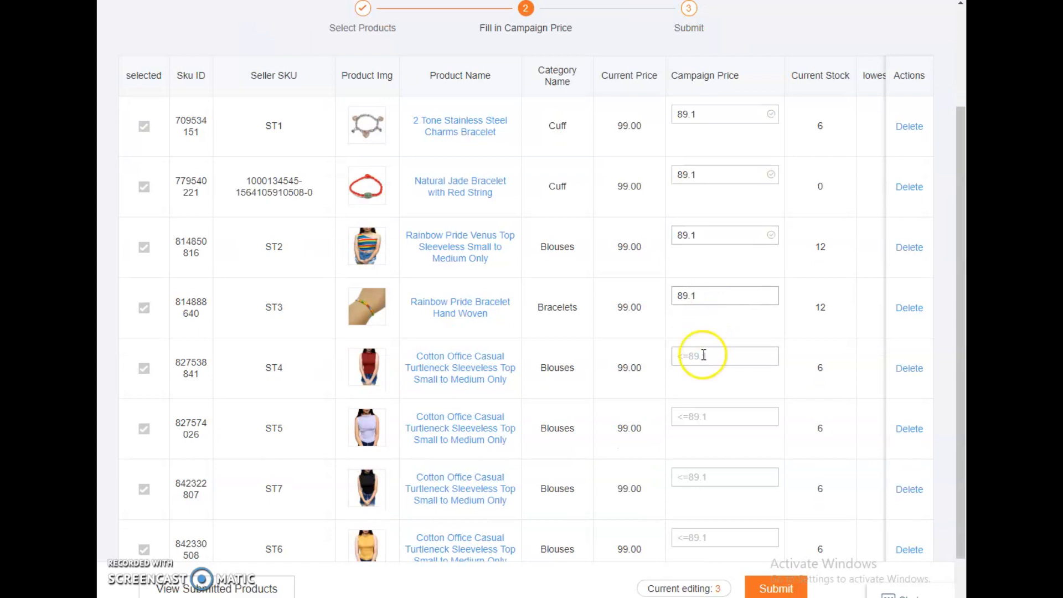
type("89.1")
scroll(703, 366, "down", 2)
left_click(701, 355)
type("89.1")
left_click(700, 415)
type("89.1")
left_click(701, 471)
type("89.1")
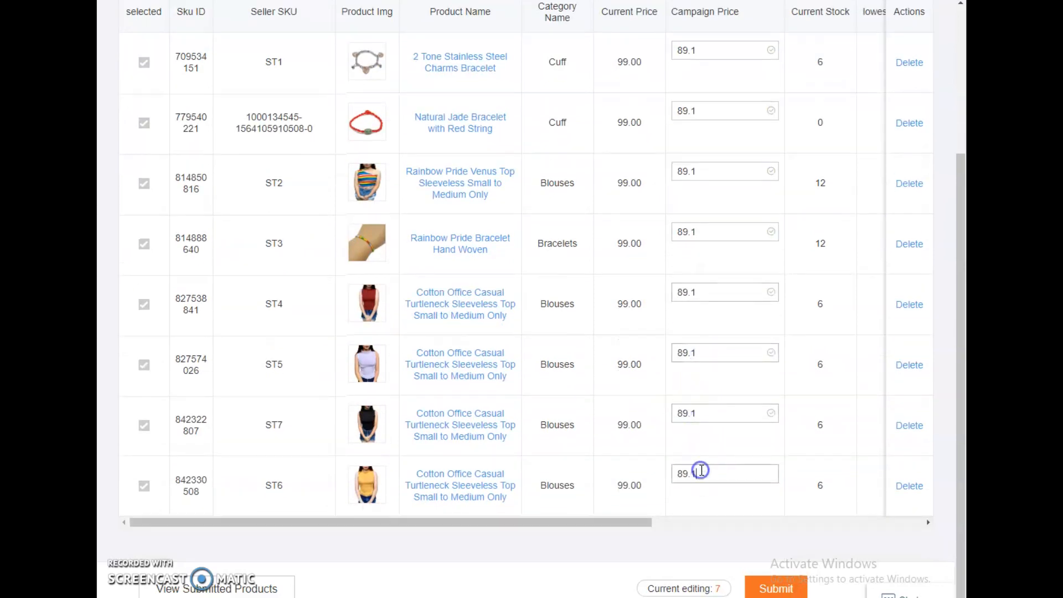
Step: Submit the eight products to the Payday Sale campaign and review their prices and status in the registered list
left_click(758, 581)
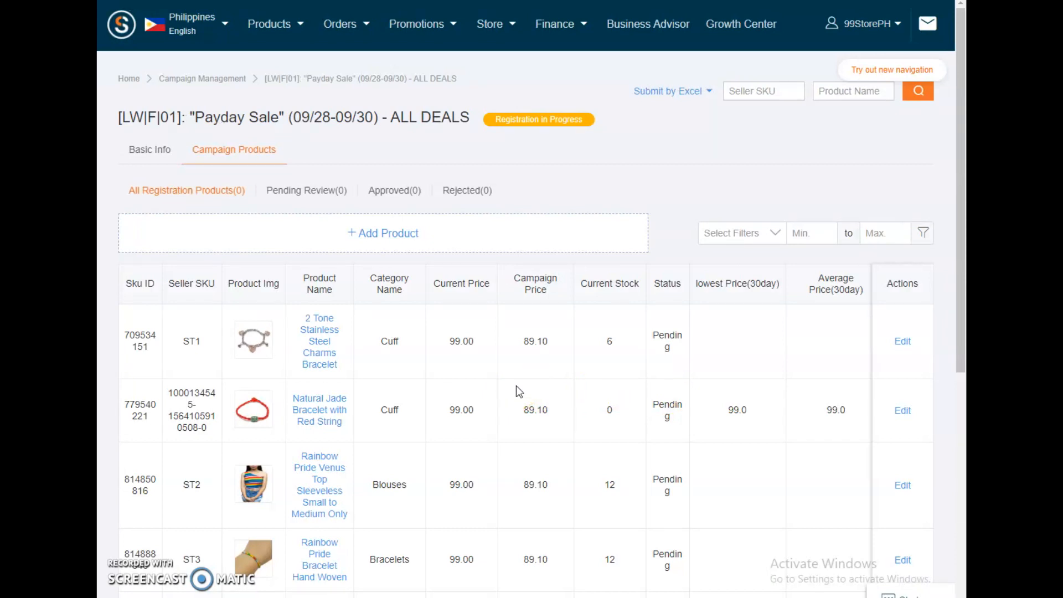
scroll(516, 385, "down", 7)
scroll(516, 385, "up", 4)
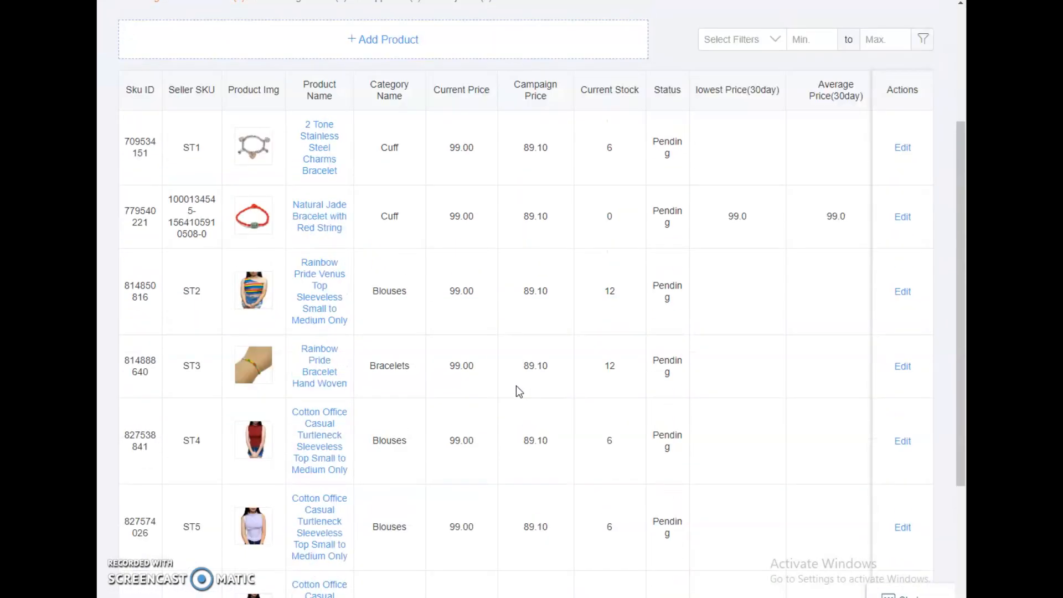
scroll(517, 387, "up", 4)
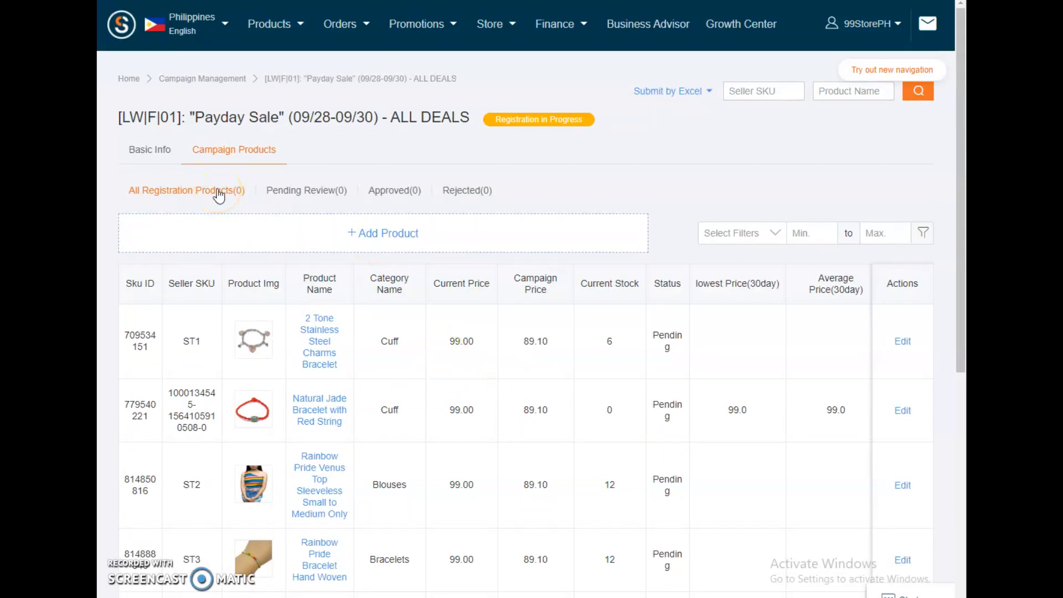
scroll(559, 355, "down", 7)
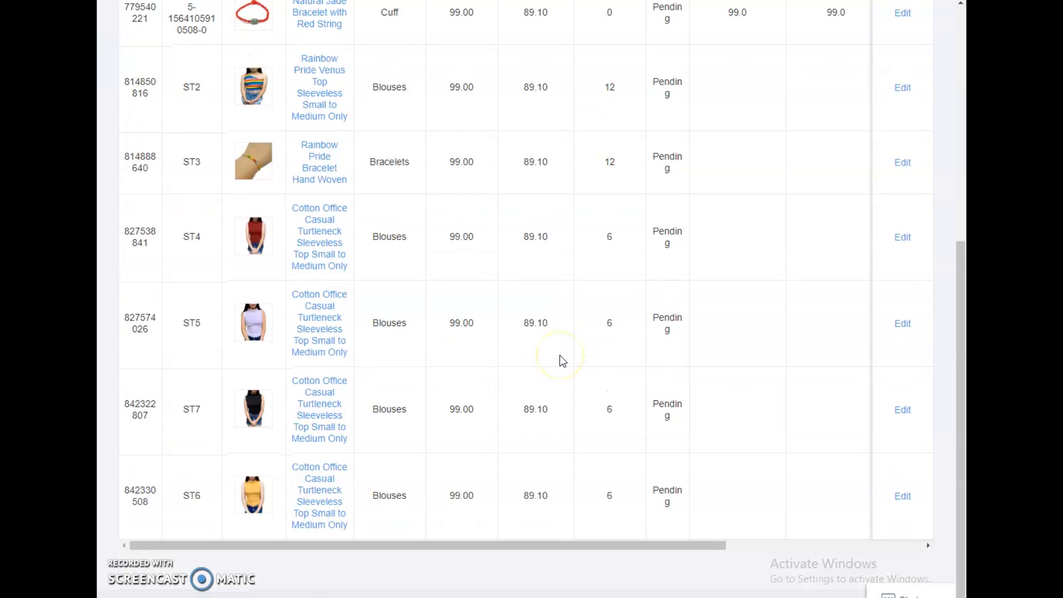
scroll(560, 354, "up", 4)
scroll(560, 354, "up", 4)
left_click(320, 144)
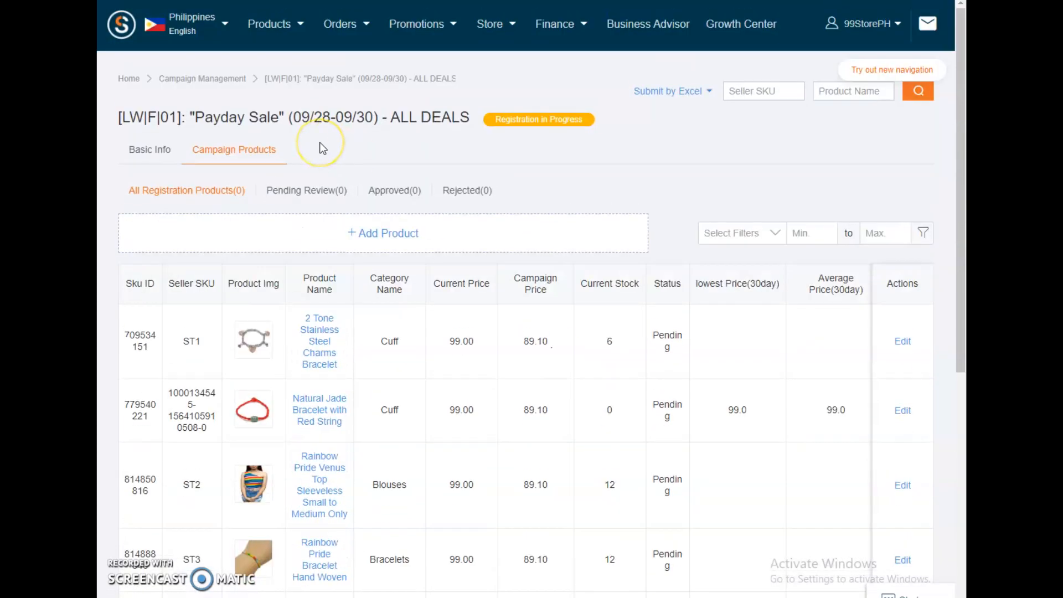
Step: Return to Campaign Management and compare the available campaigns with the registered ones
left_click(218, 77)
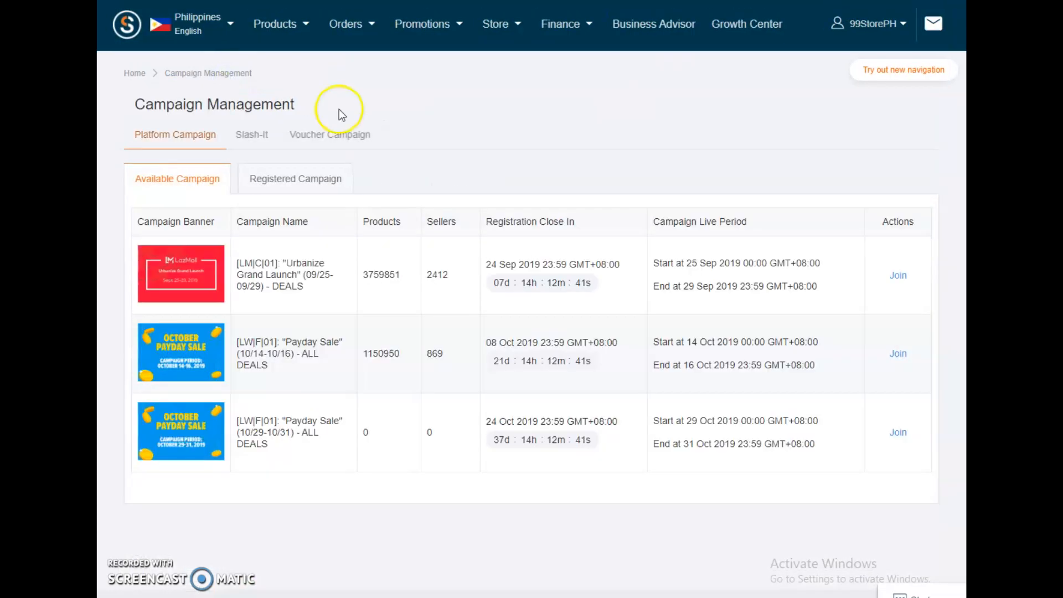
left_click(314, 178)
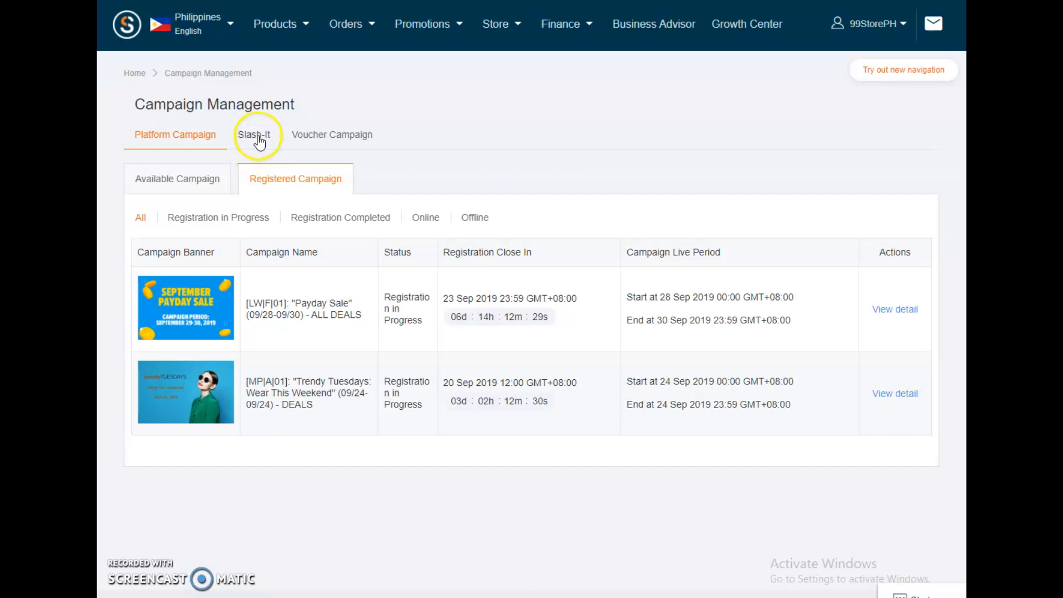
left_click(157, 180)
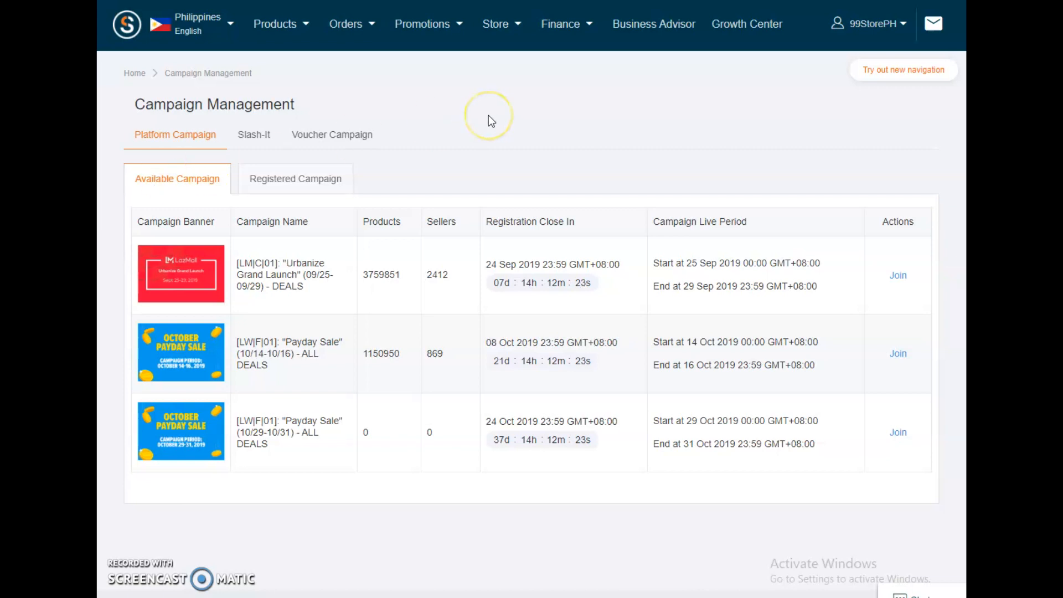
left_click(314, 181)
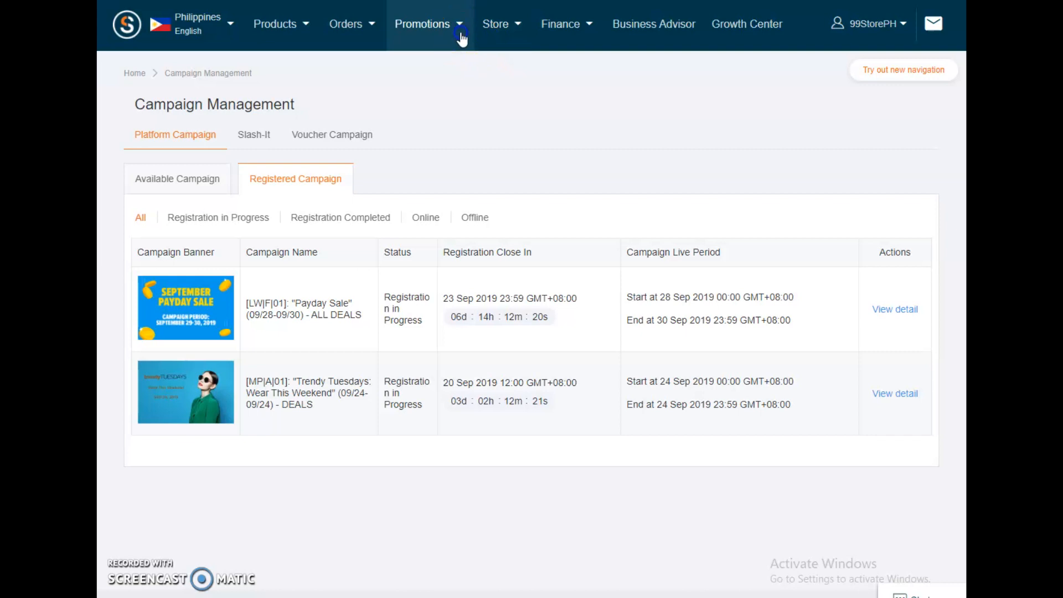
Step: Open the Free Shipping promotions, check the inactive and active lists, and open the form for a new promotion
mouse_move(462, 38)
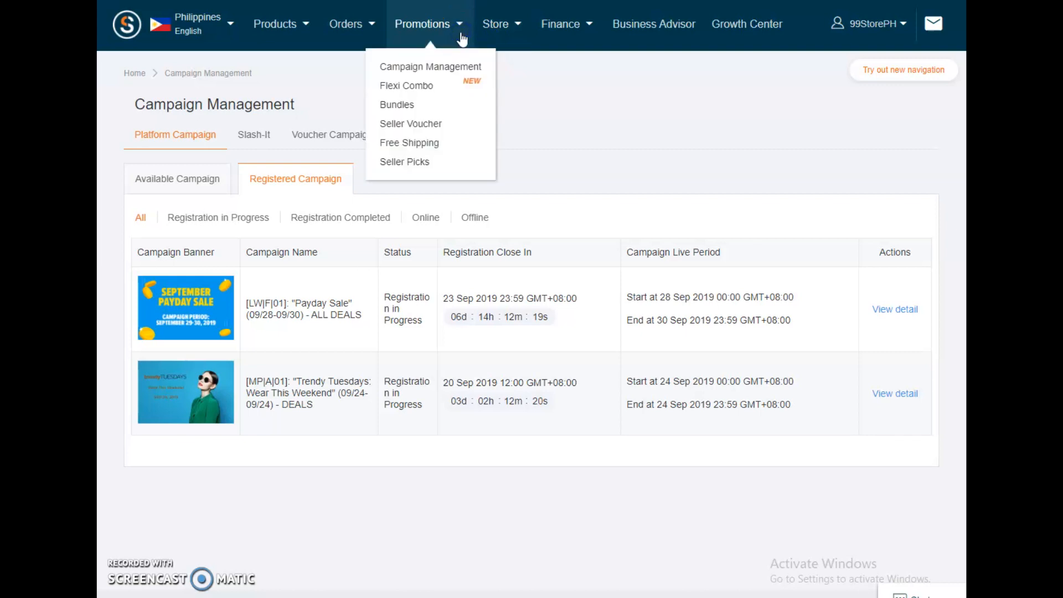
left_click(438, 145)
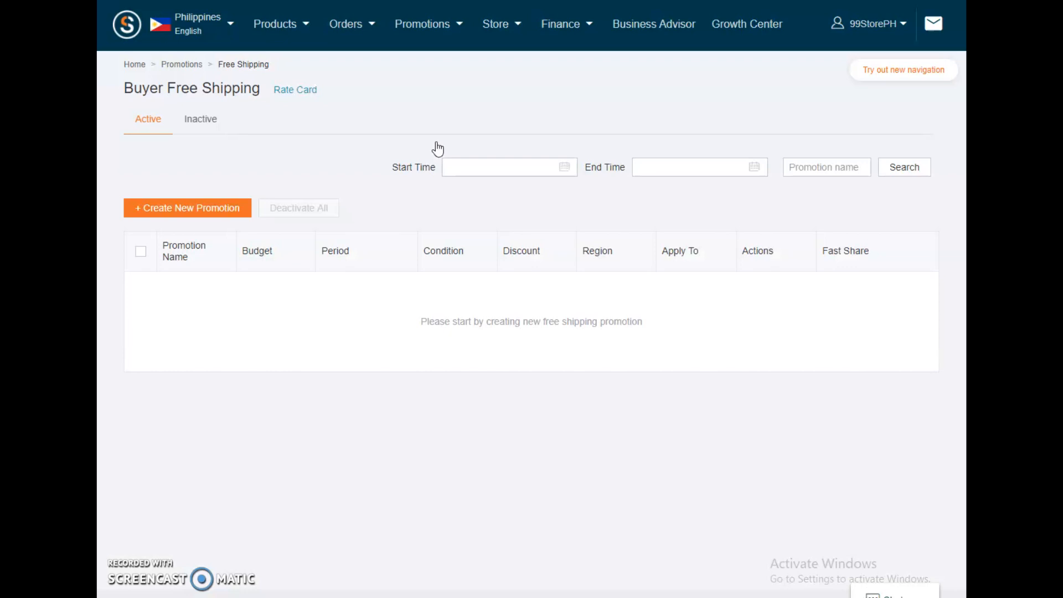
left_click(213, 120)
left_click(142, 123)
left_click(201, 211)
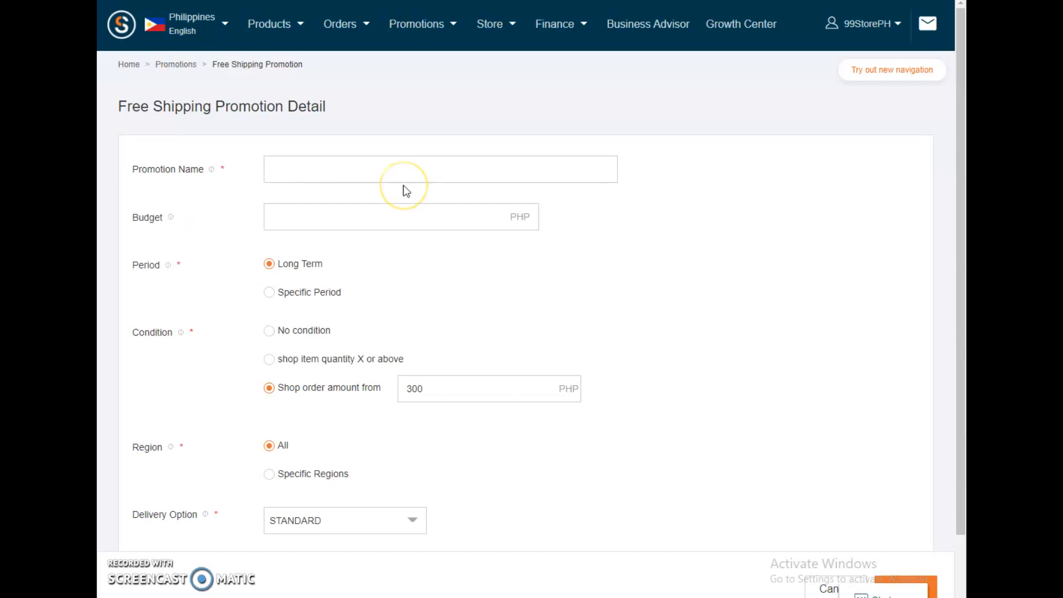
Step: Name the new free shipping promotion "Minimum Purchase of 1000"
scroll(393, 205, "down", 2)
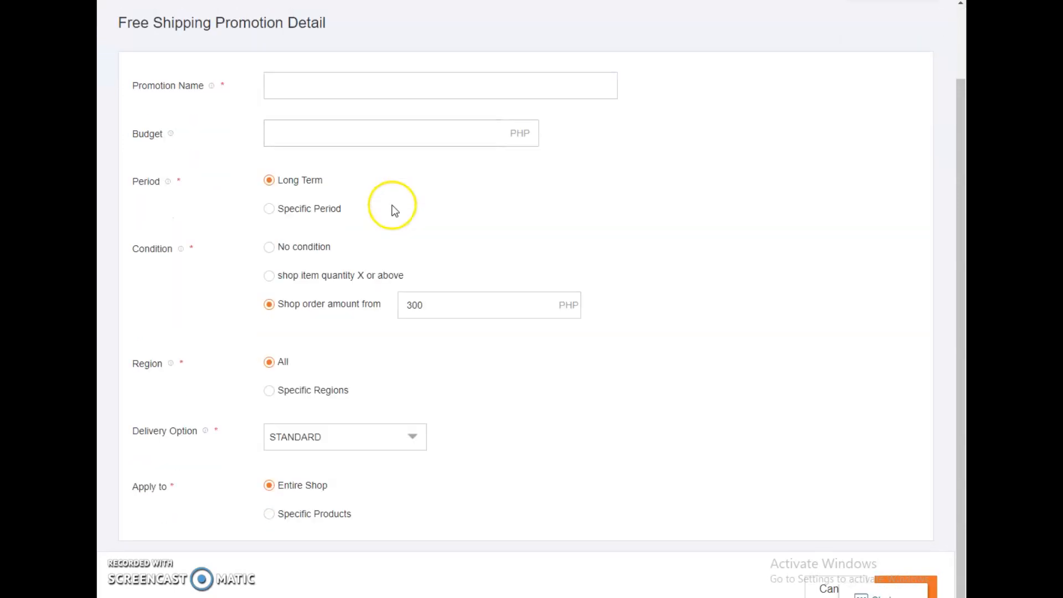
left_click(285, 88)
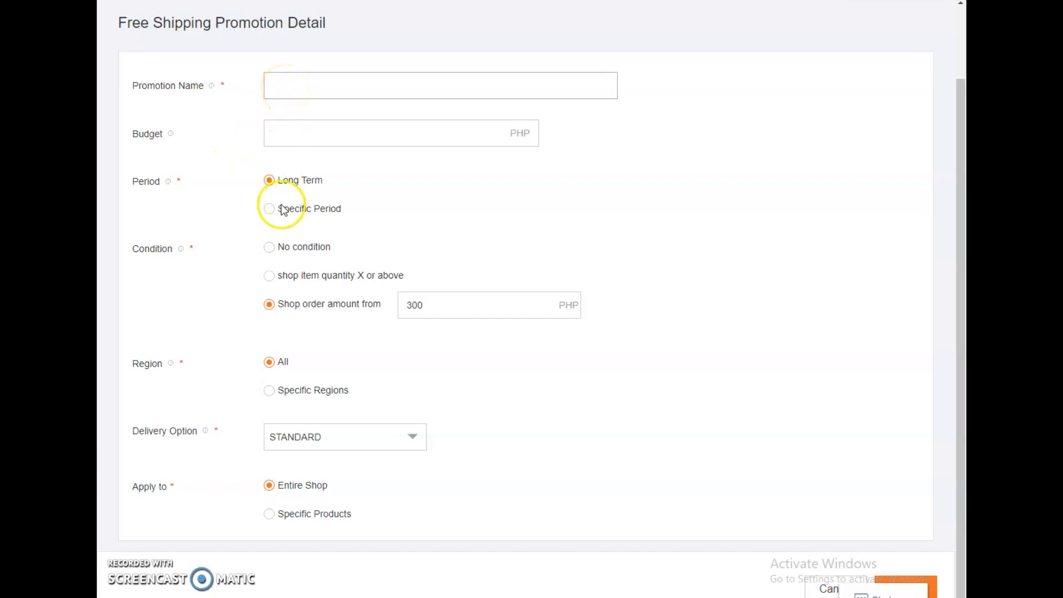
scroll(284, 232, "up", 2)
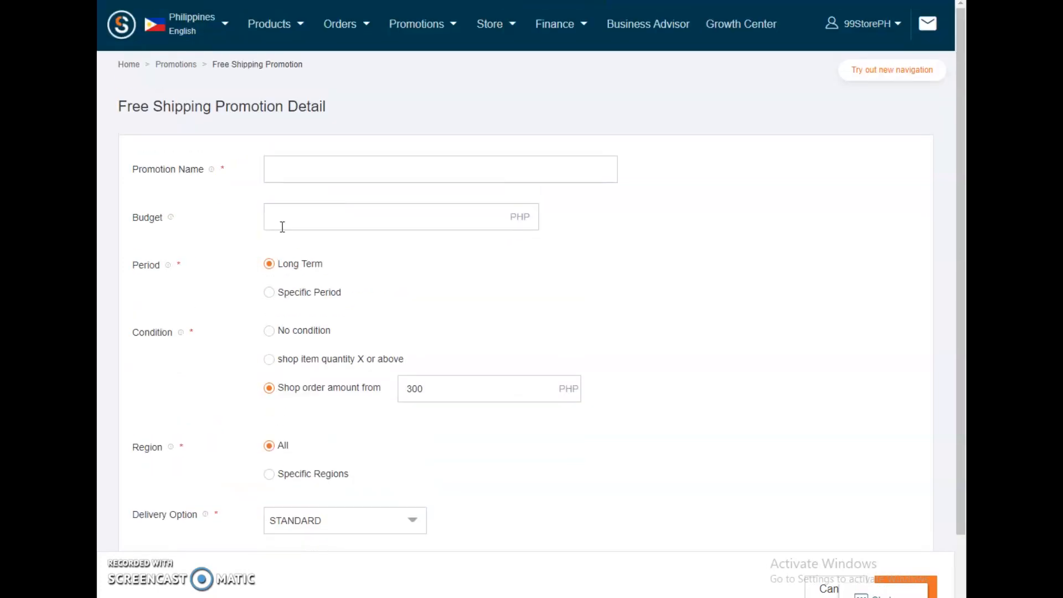
left_click(294, 168)
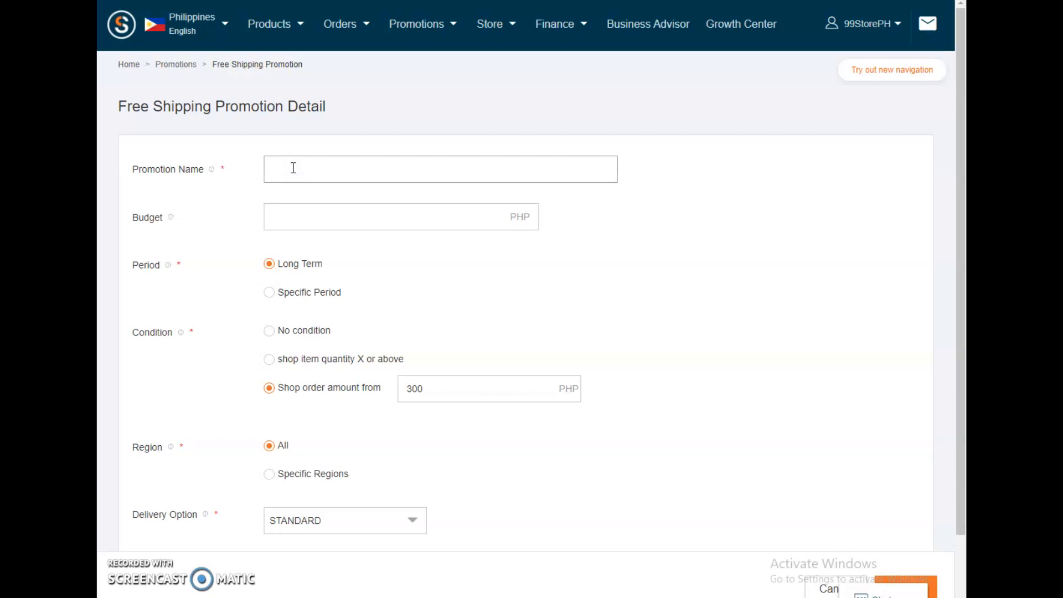
type("Minimum Purchase of 1000")
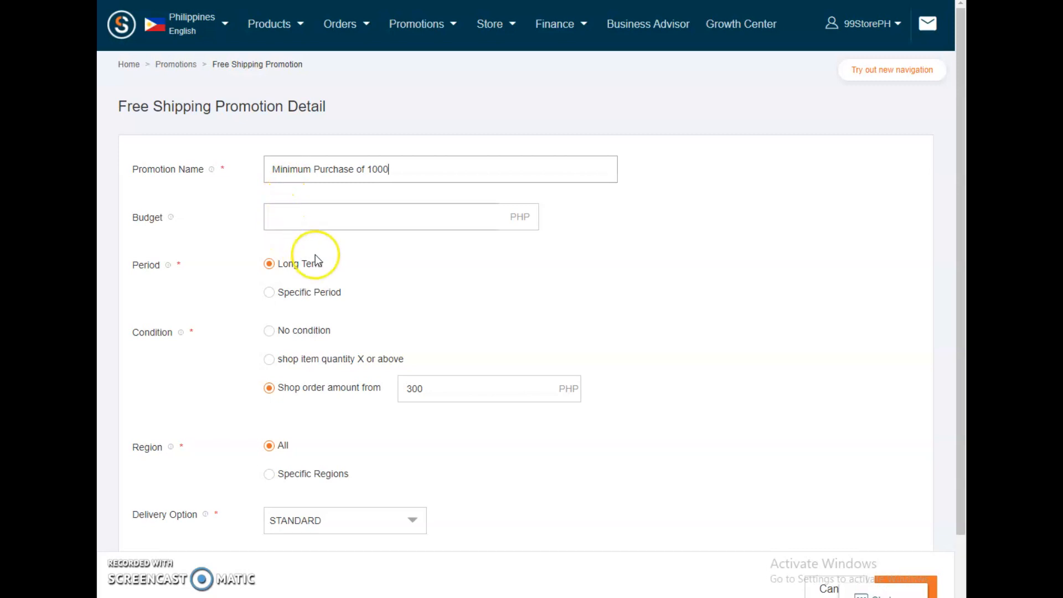
Step: Try a specific promotion period from 2019-09-17 to 2020-01-15, and switch the period back to Long Term
scroll(381, 275, "down", 1)
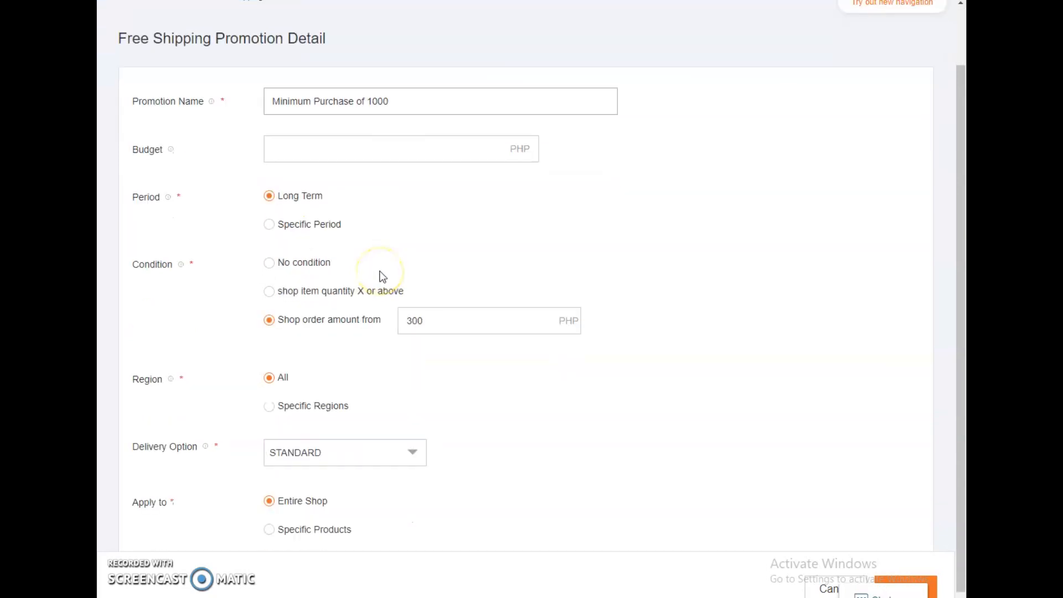
left_click(270, 225)
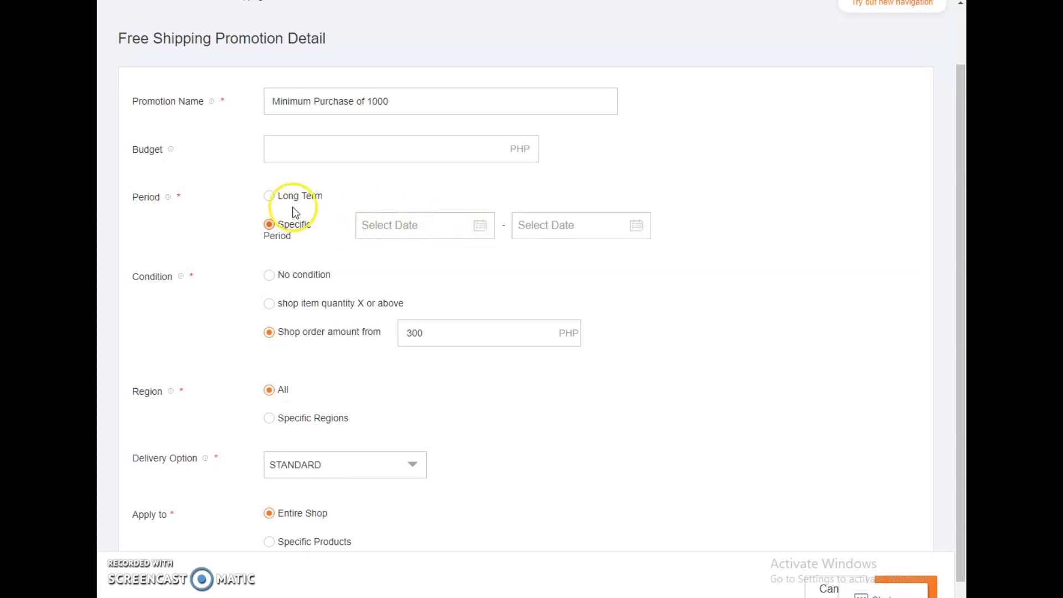
left_click(481, 228)
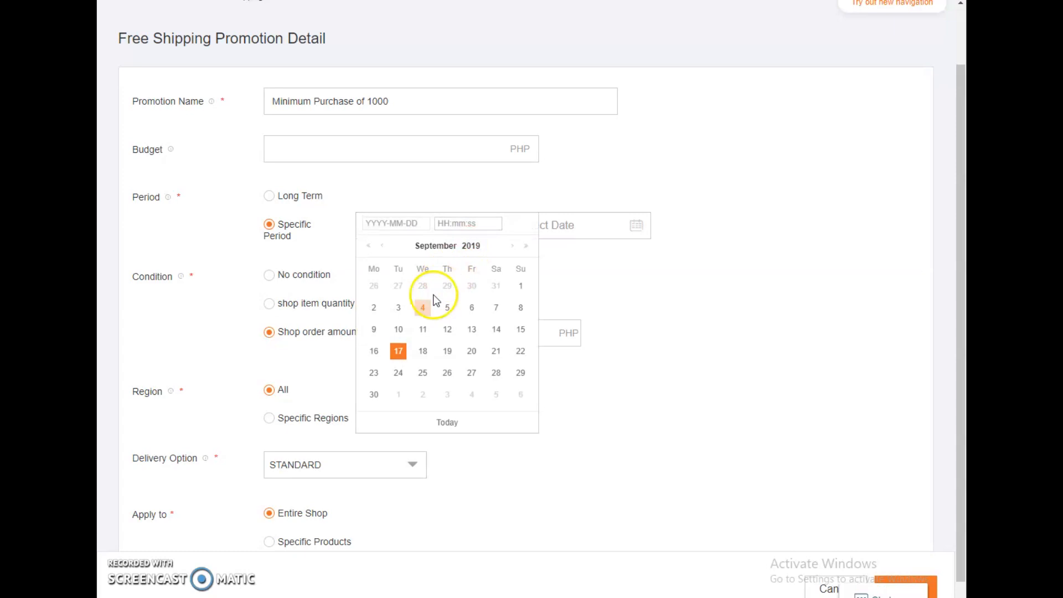
left_click(399, 354)
left_click(586, 228)
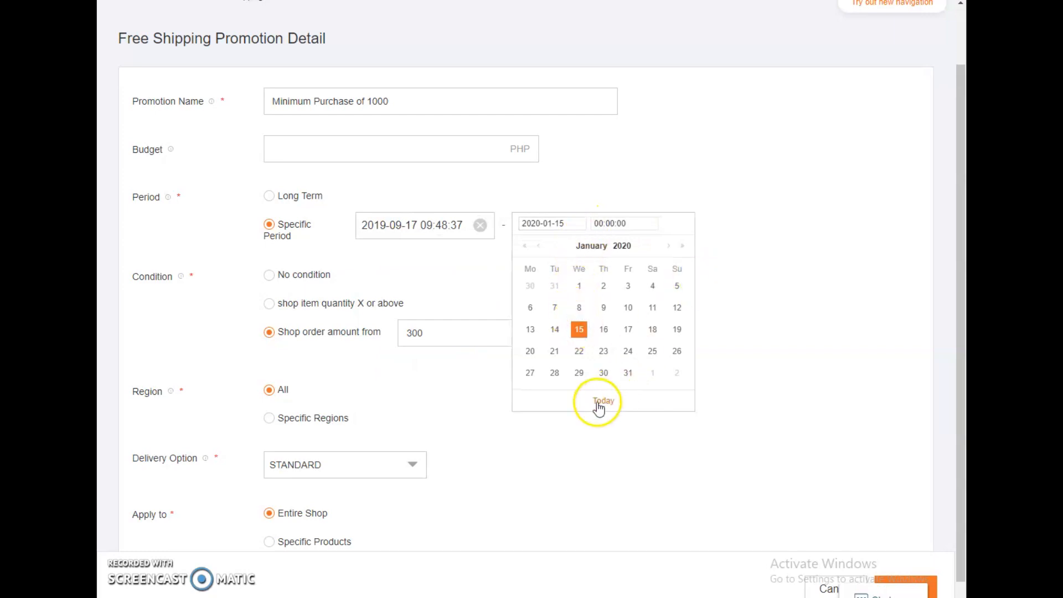
left_click(739, 334)
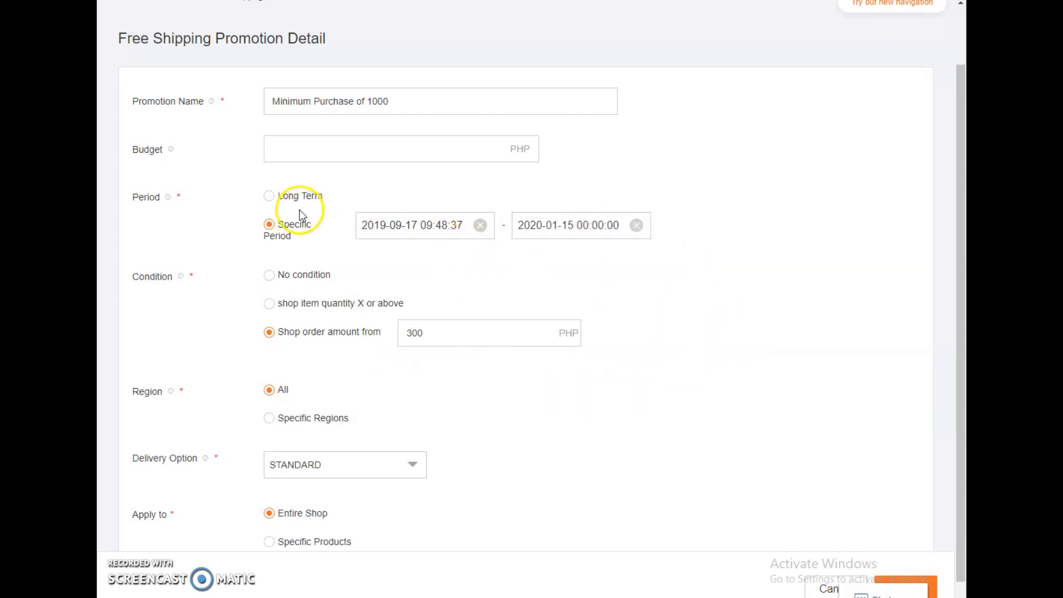
left_click(269, 195)
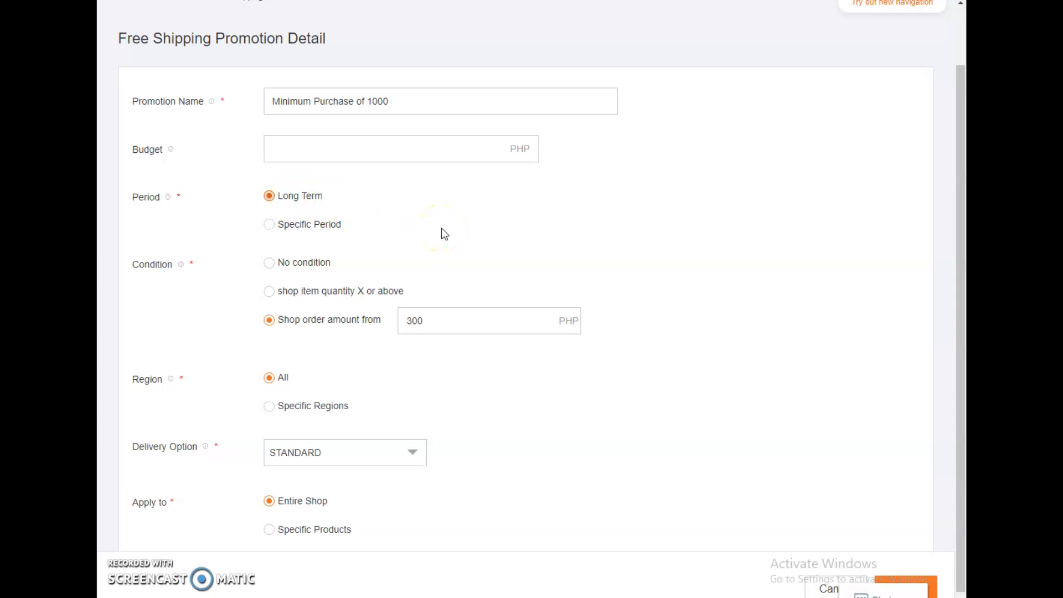
Step: Set the free shipping condition to a shop order amount from 1000 PHP
scroll(444, 234, "down", 1)
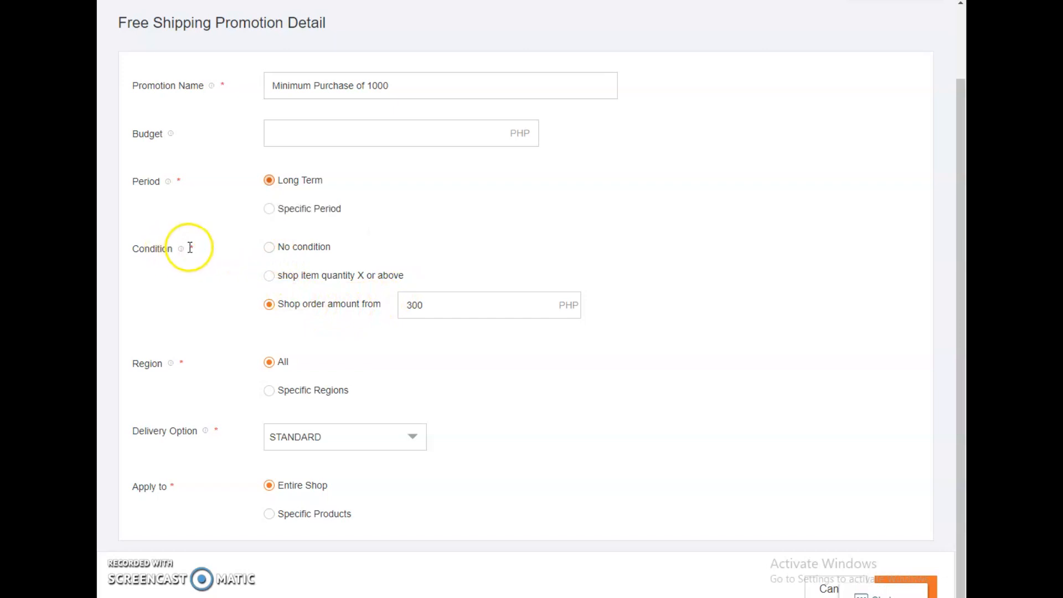
mouse_move(182, 251)
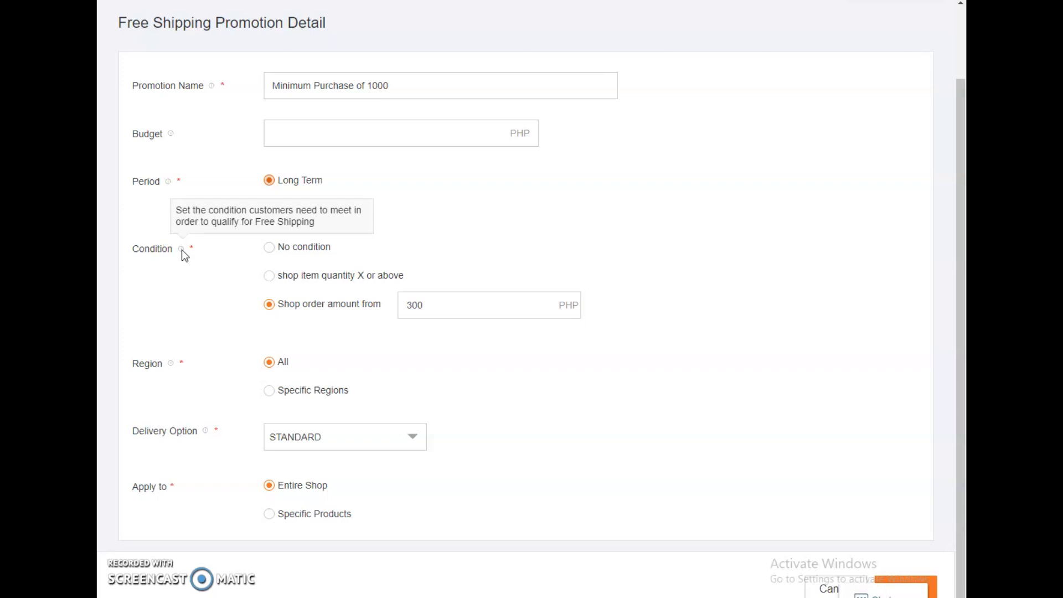
left_click(268, 250)
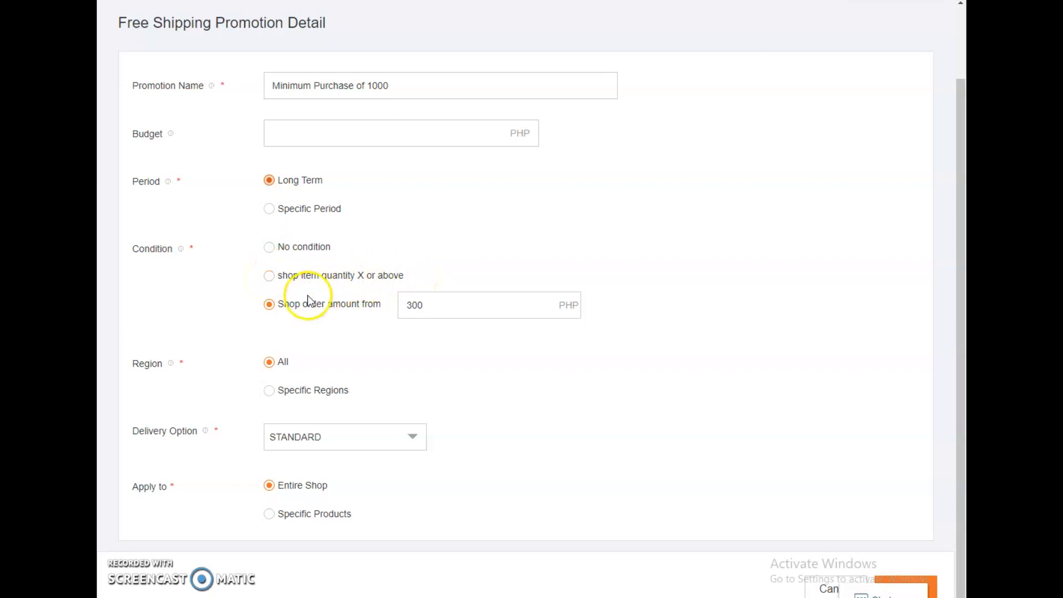
left_click_drag(435, 304, 375, 307)
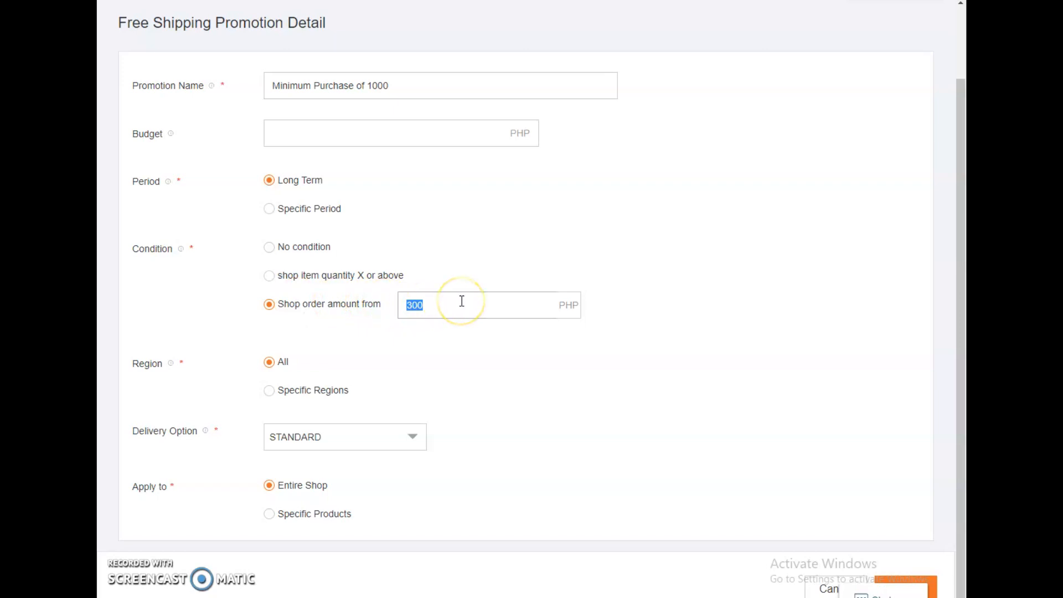
type("1000")
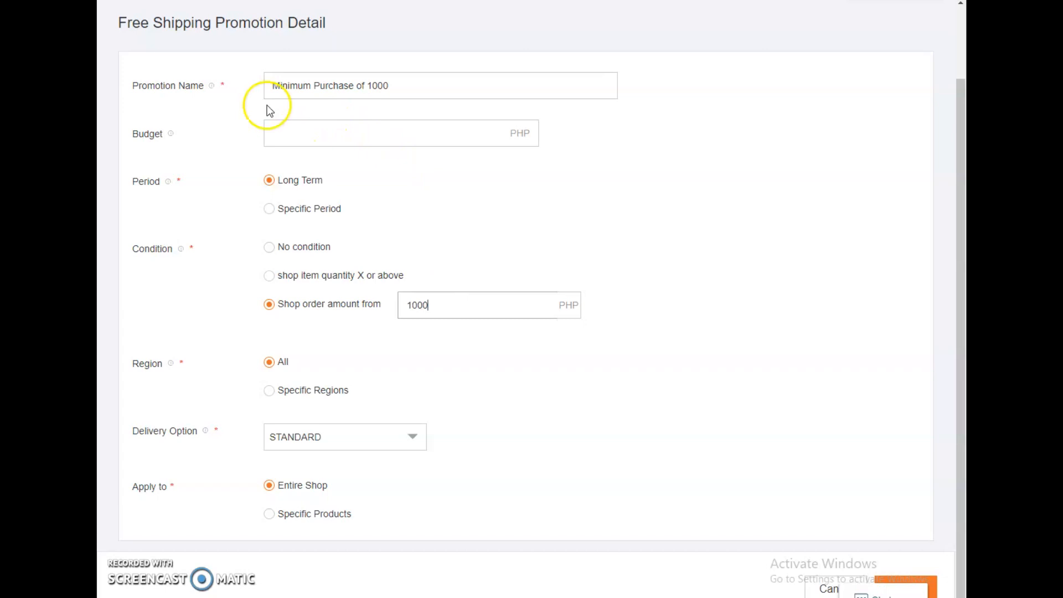
left_click(706, 238)
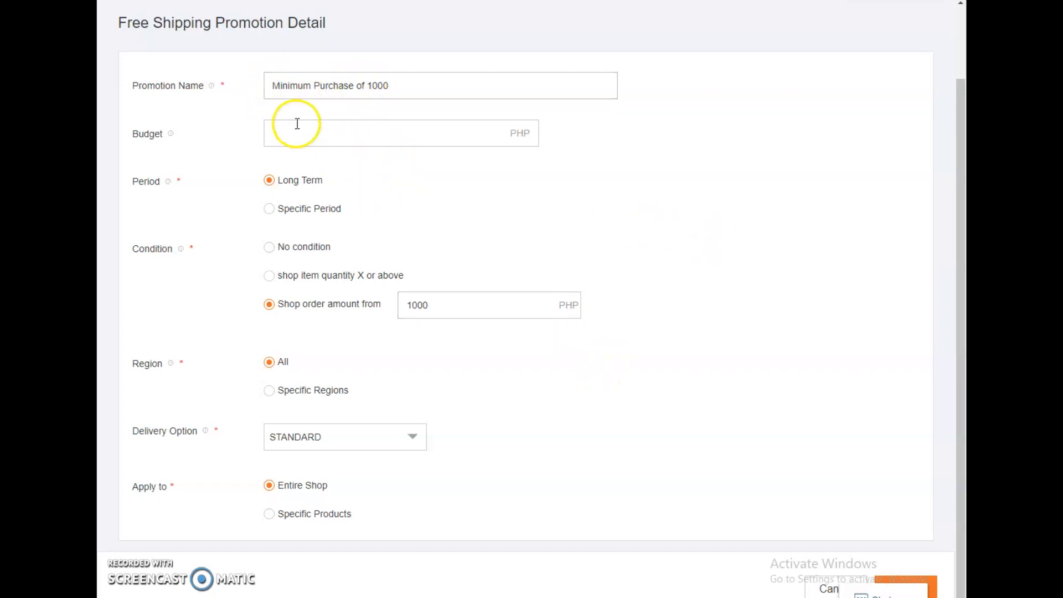
Step: Add "FREE SHIPPING" in front of the promotion name so it reads "FREE SHIPPING Minimum Purchase of 1000"
left_click(275, 86)
type("FREE ")
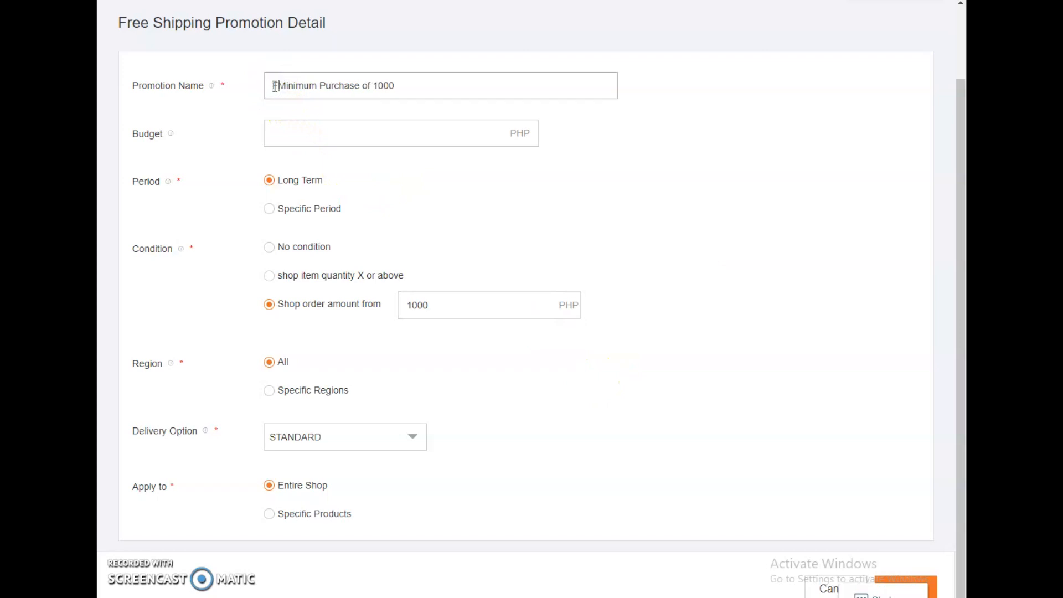
type("SHIPP")
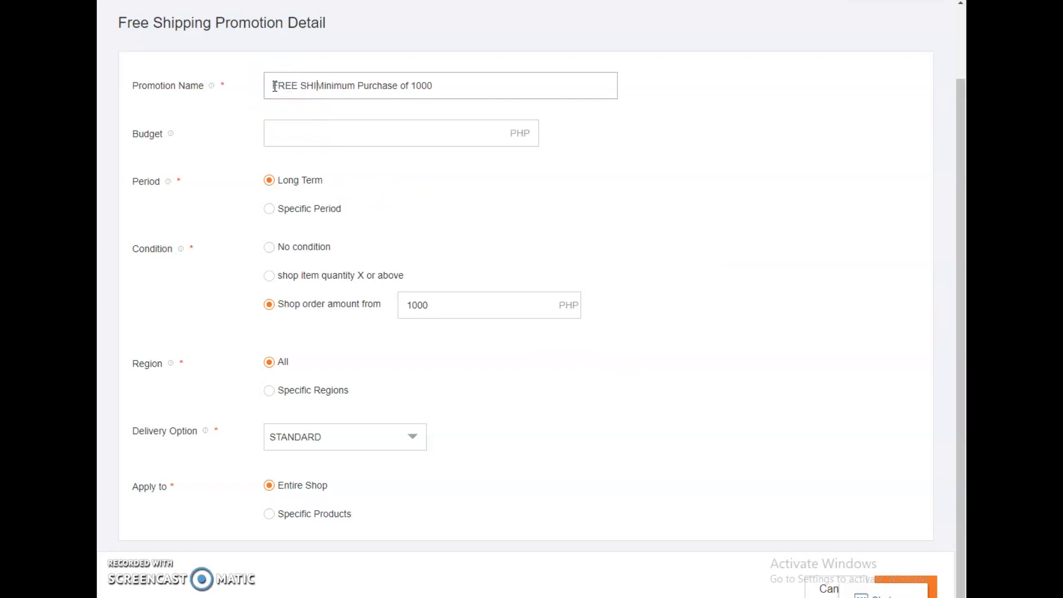
type("ING")
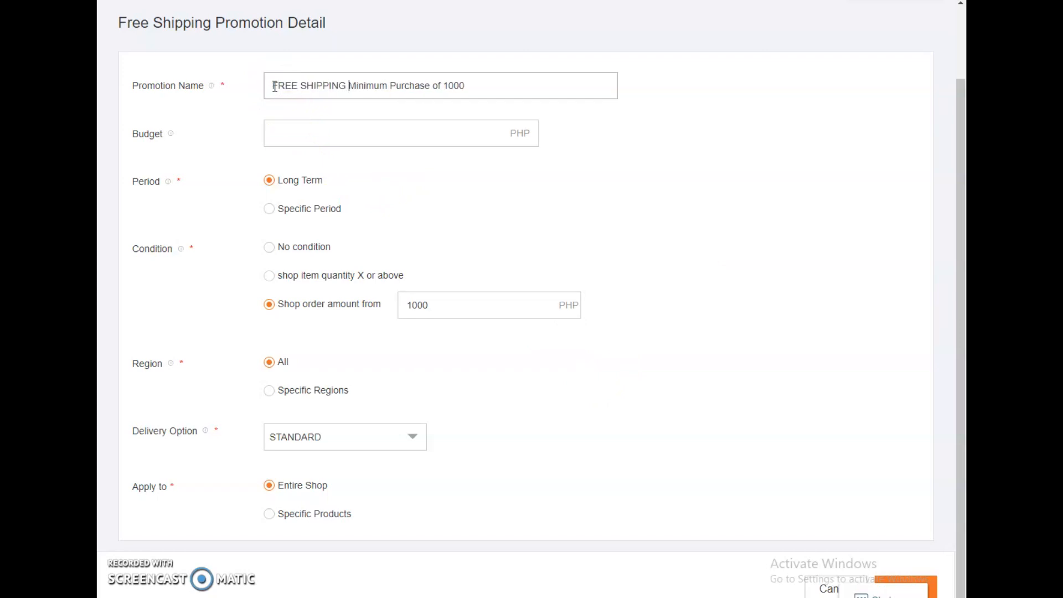
left_click(641, 192)
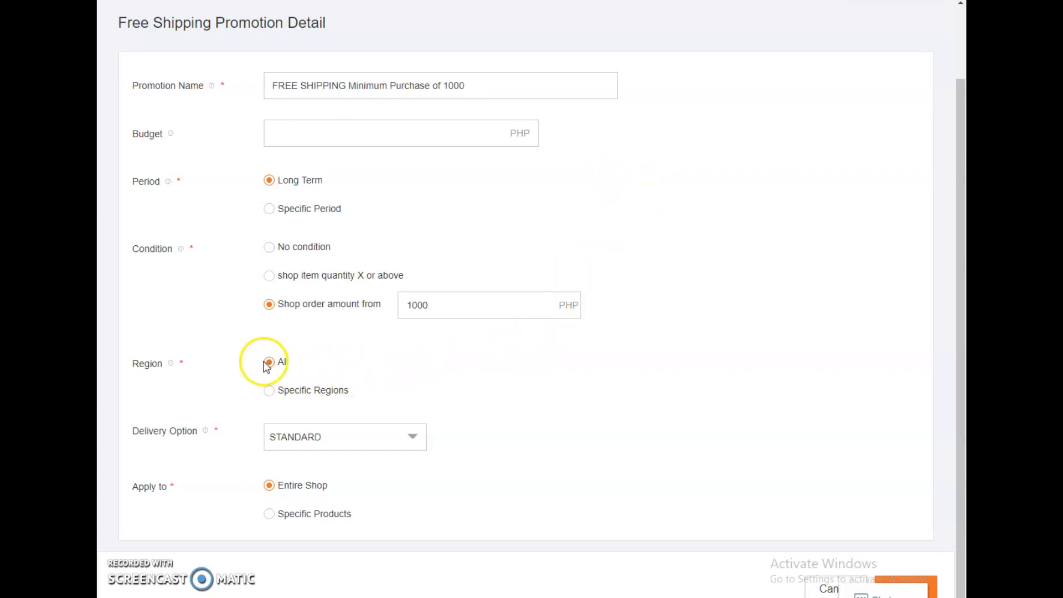
Step: Keep the STANDARD delivery option, and try limiting the promotion to specific products before returning it to the entire shop
left_click(294, 438)
left_click(296, 443)
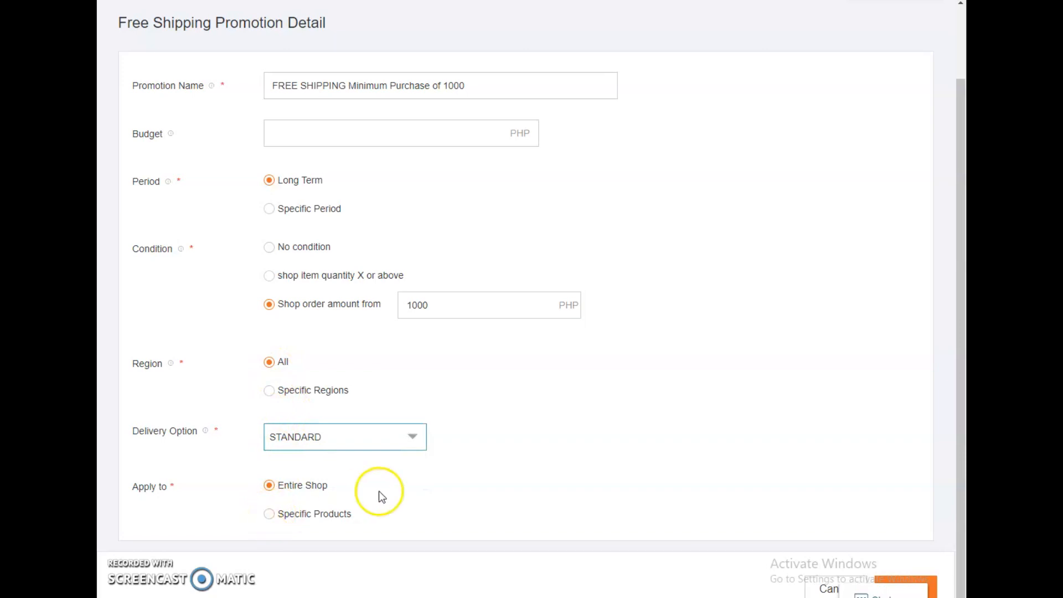
left_click(268, 514)
scroll(515, 453, "down", 1)
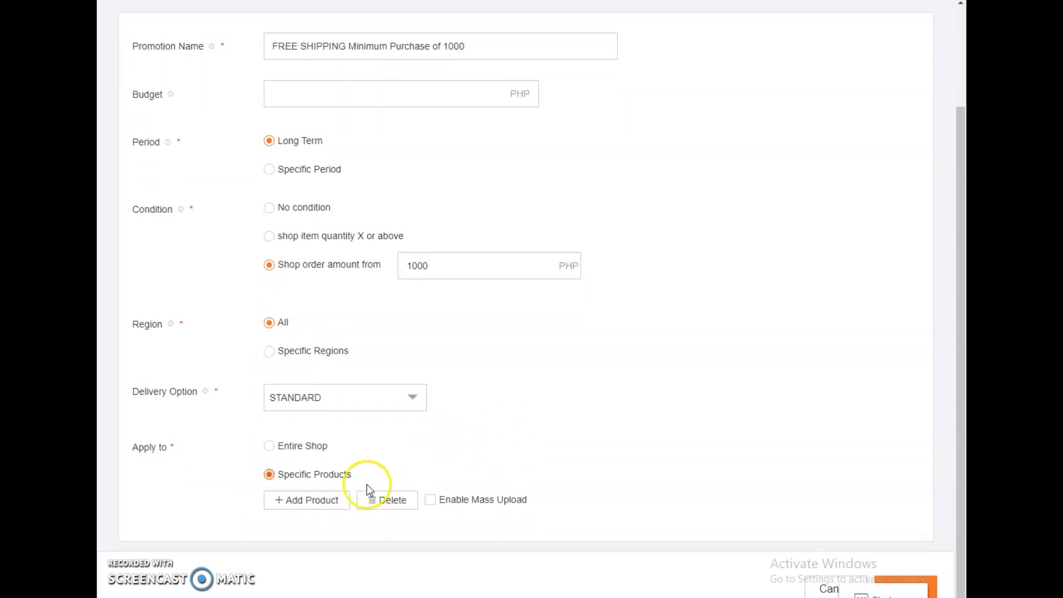
left_click(310, 506)
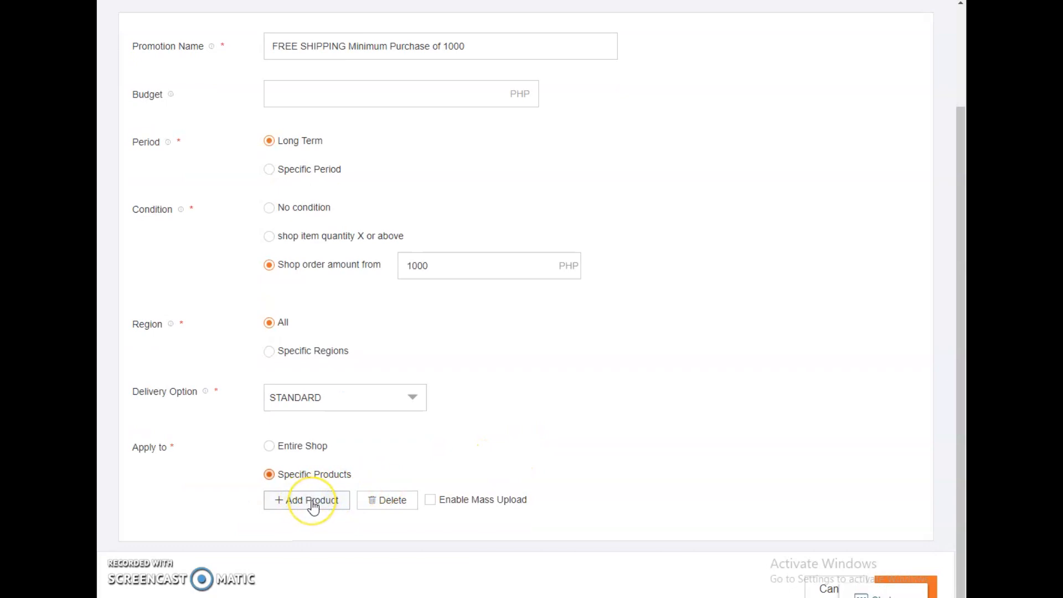
left_click(269, 446)
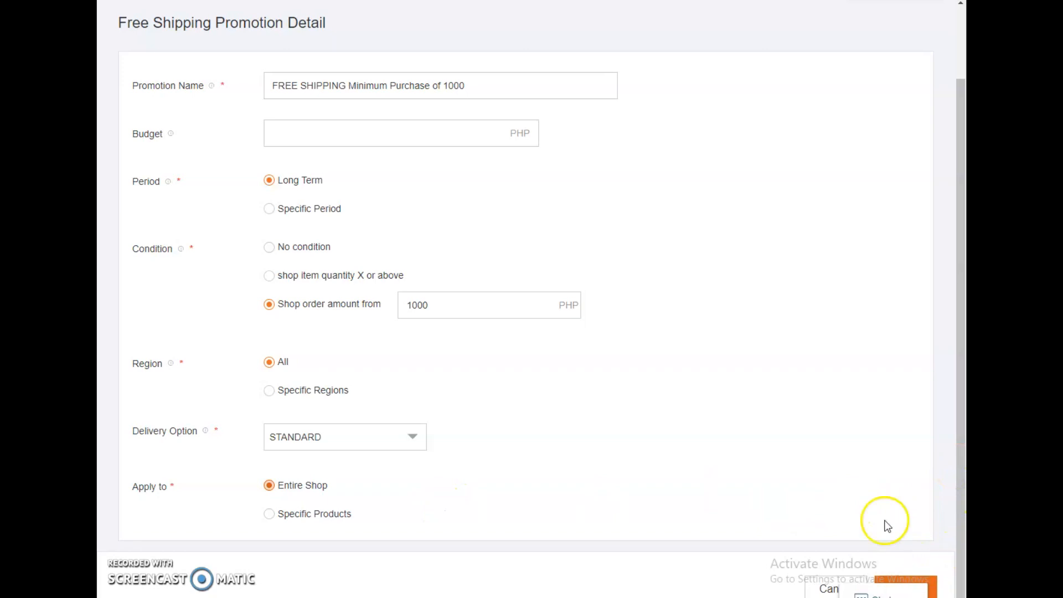
Step: Review the completed free shipping promotion details and submit the promotion
scroll(803, 463, "up", 1)
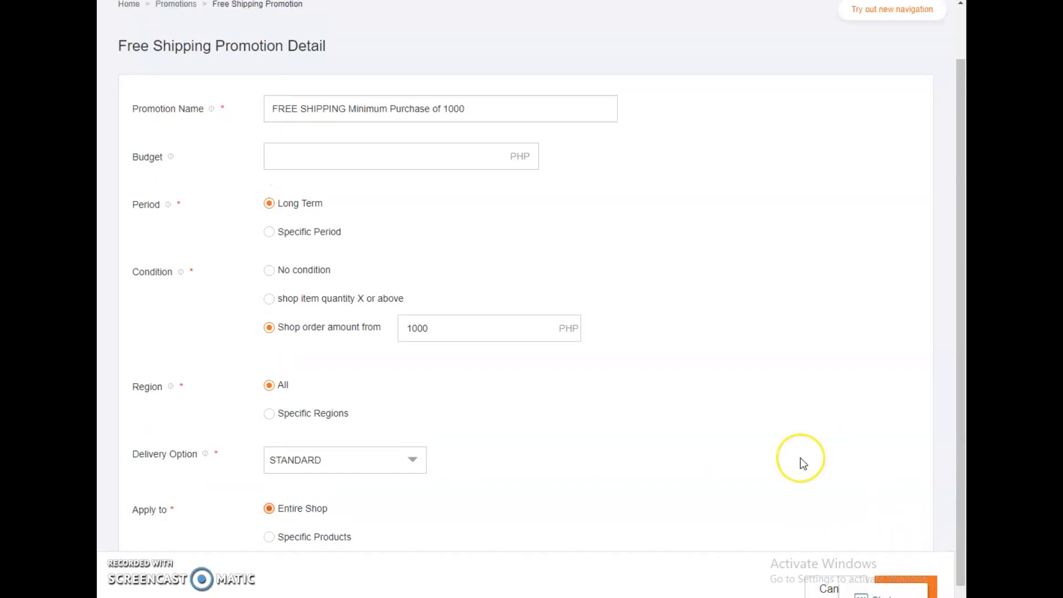
scroll(801, 459, "up", 2)
scroll(801, 458, "down", 3)
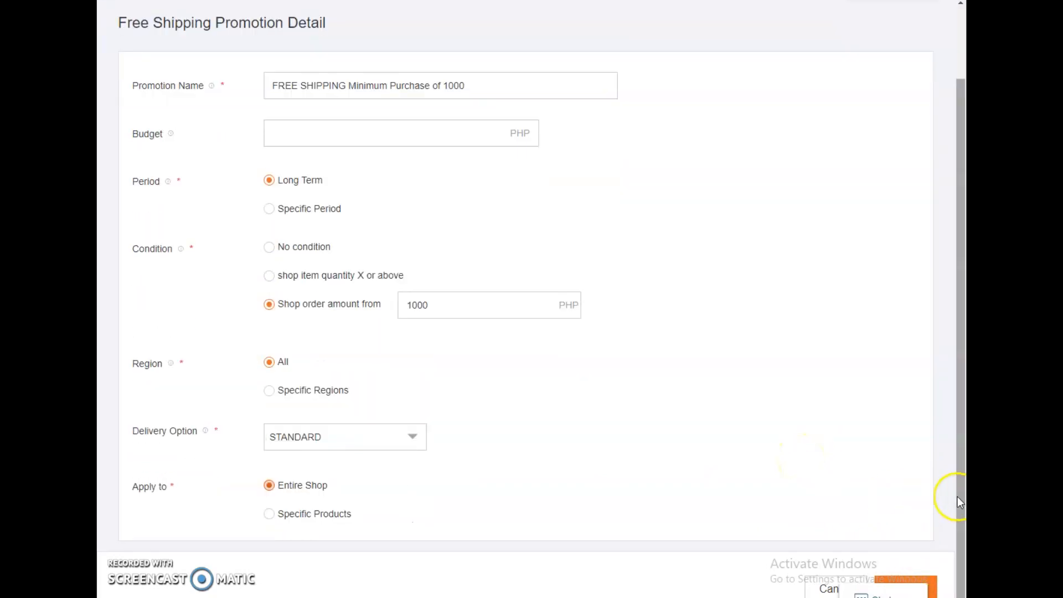
left_click(936, 580)
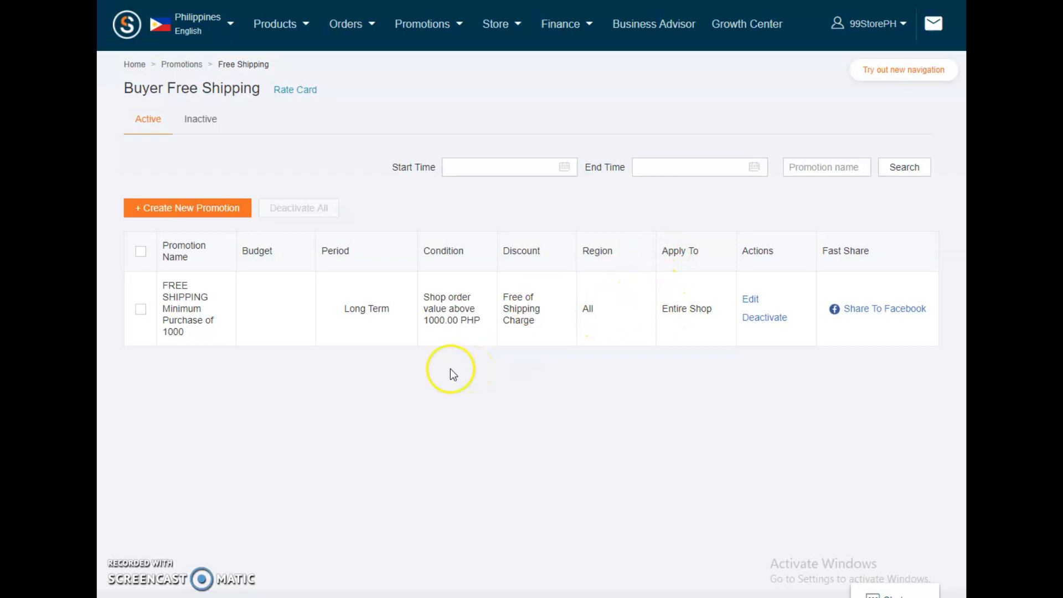
Step: Look over the available promotion types and return to Campaign Management
mouse_move(456, 36)
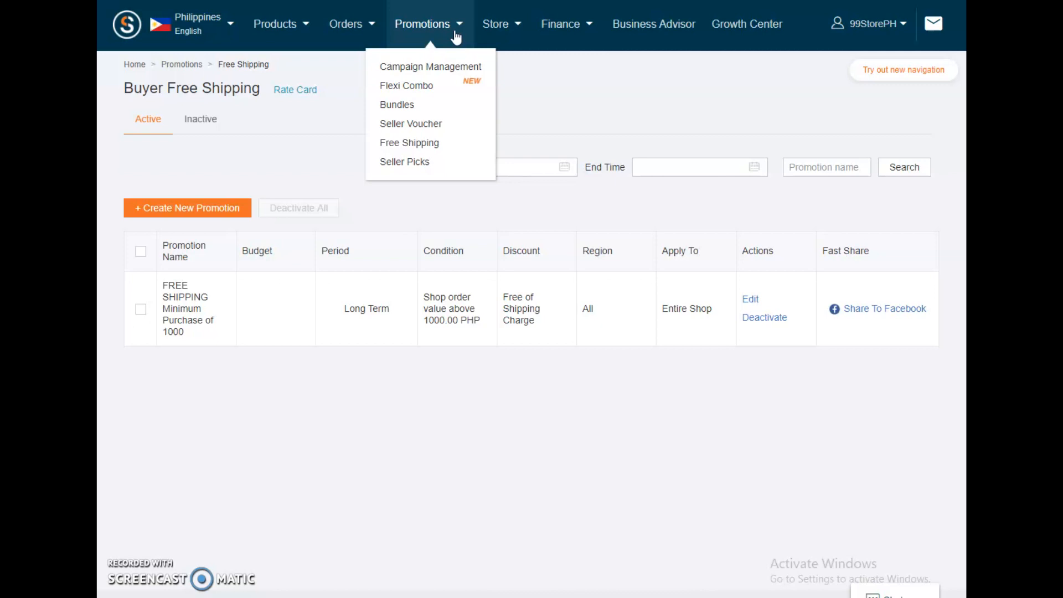
left_click(571, 77)
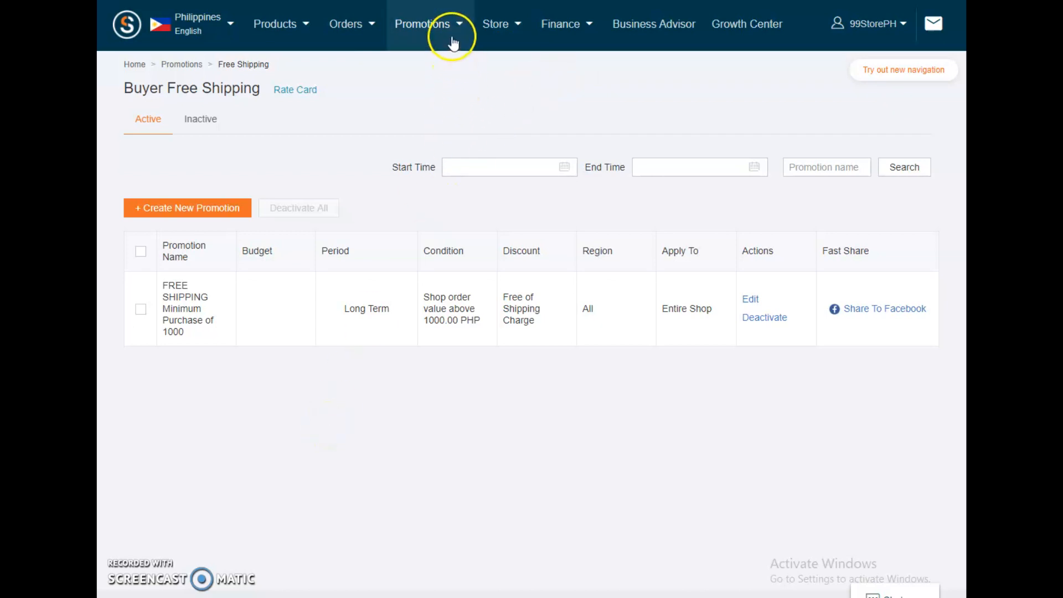
left_click(427, 65)
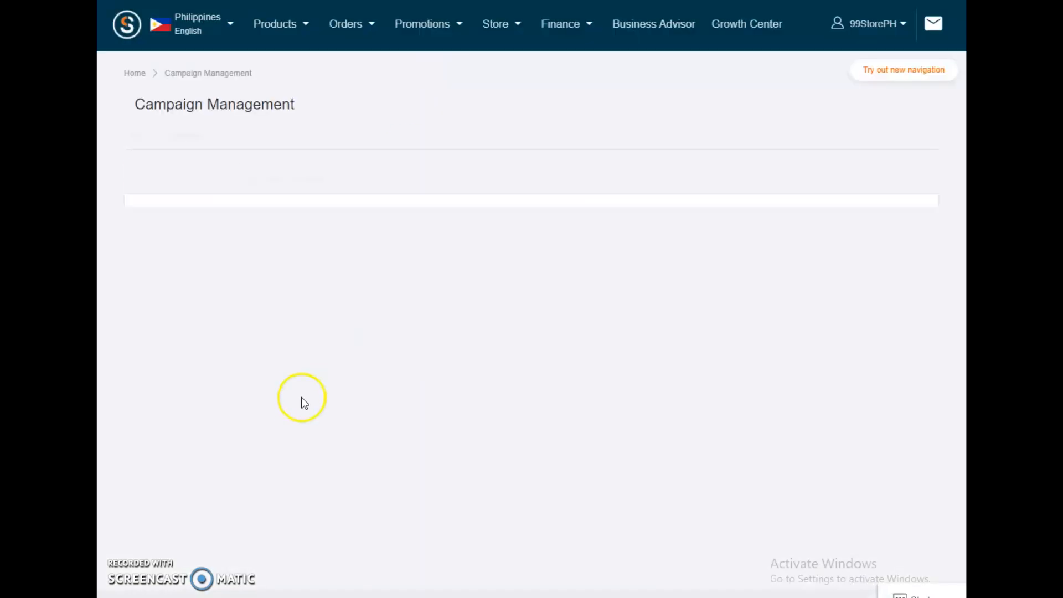